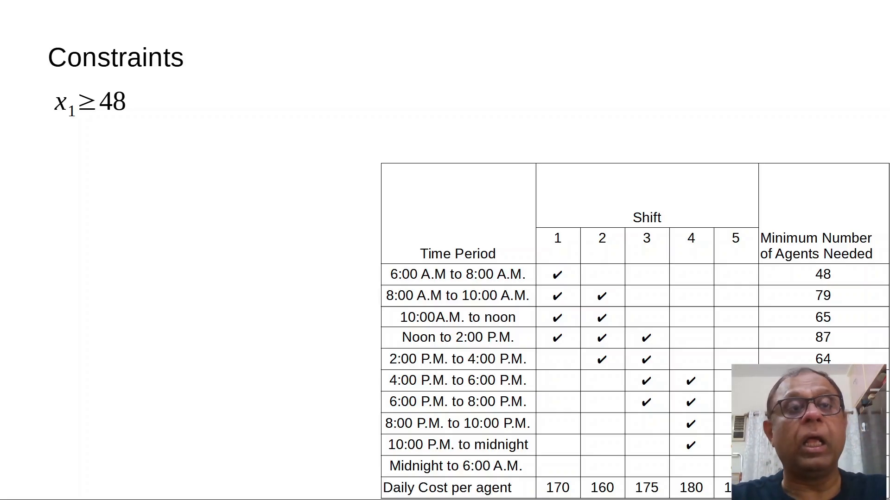
# Reveal the second constraint, x1 + x2 ≥ 79, on the Constraints slide.
pyautogui.press('Right')
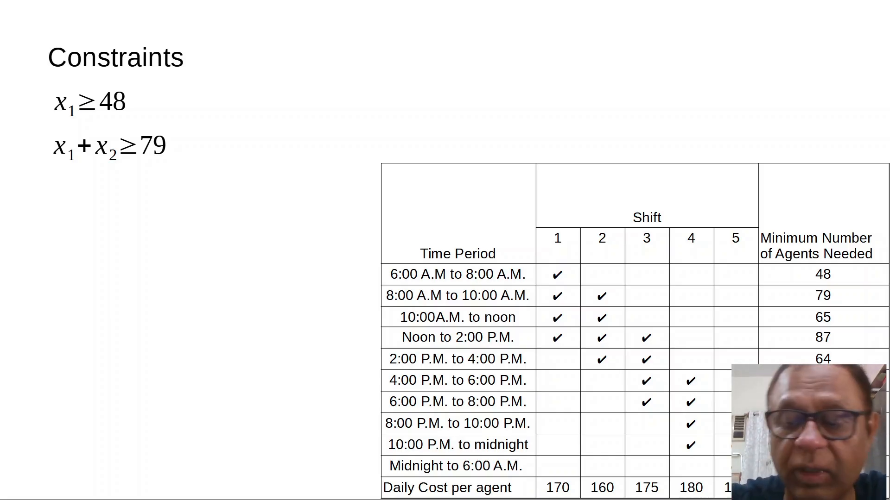
# Reveal constraints x1+x2+x3 ≥ 87 through x4+x5 ≥ 52, then switch to the Calc spreadsheet.
pyautogui.press('Right')
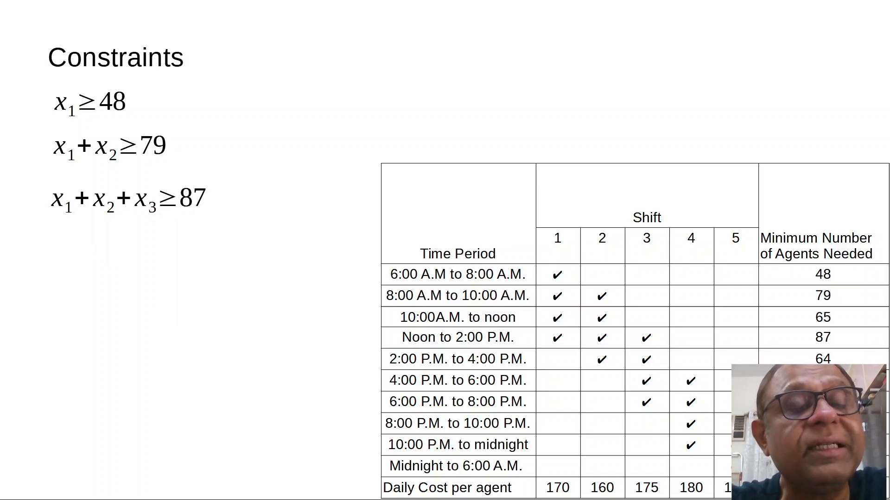
pyautogui.press('Right')
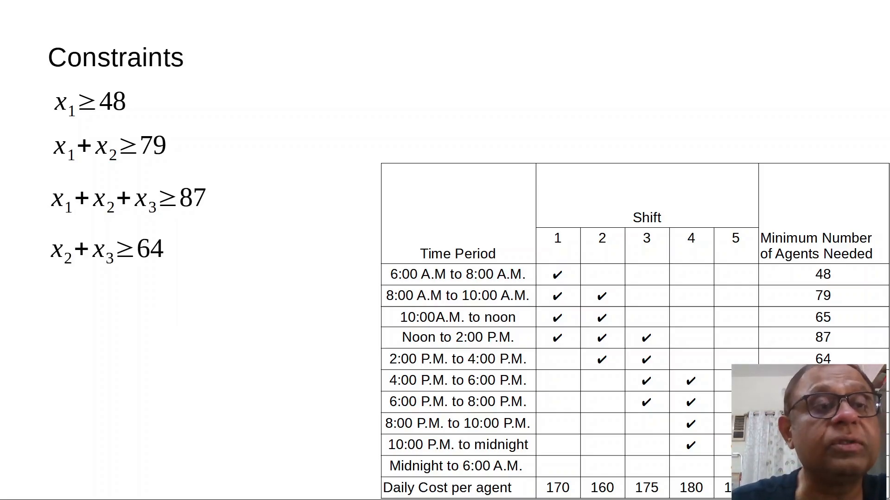
pyautogui.press('Right')
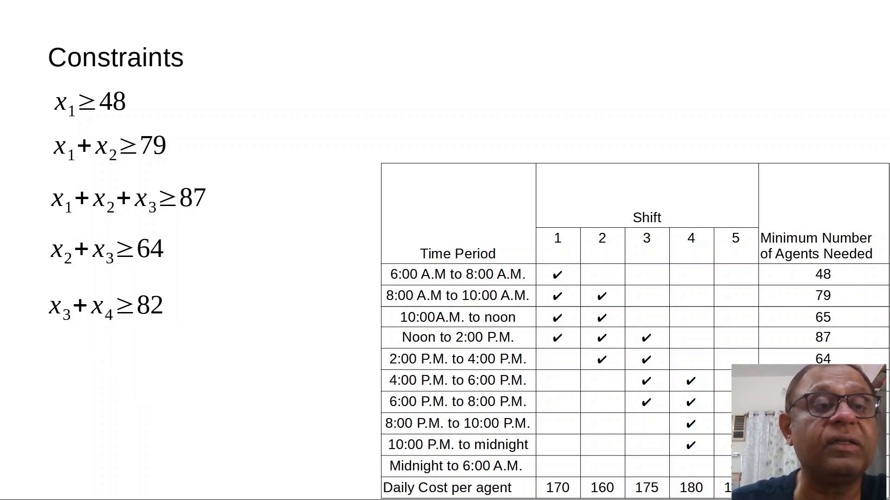
pyautogui.press('Right')
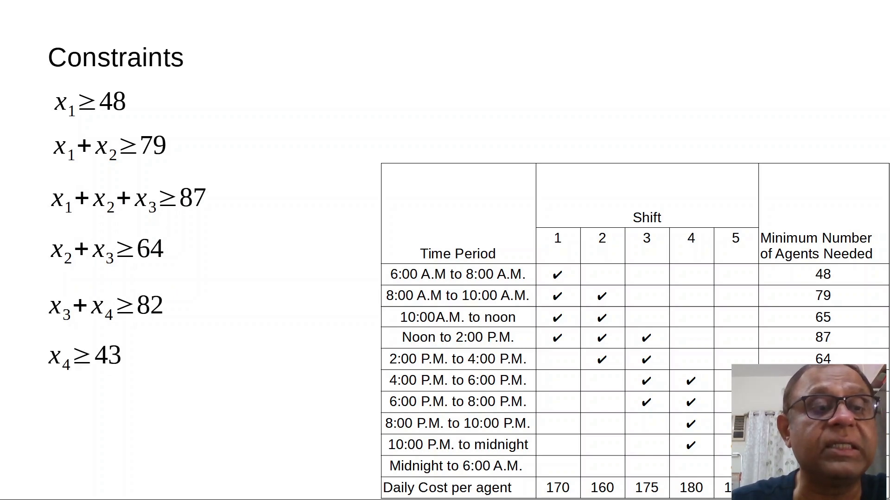
pyautogui.press('Right')
pyautogui.press('Right')
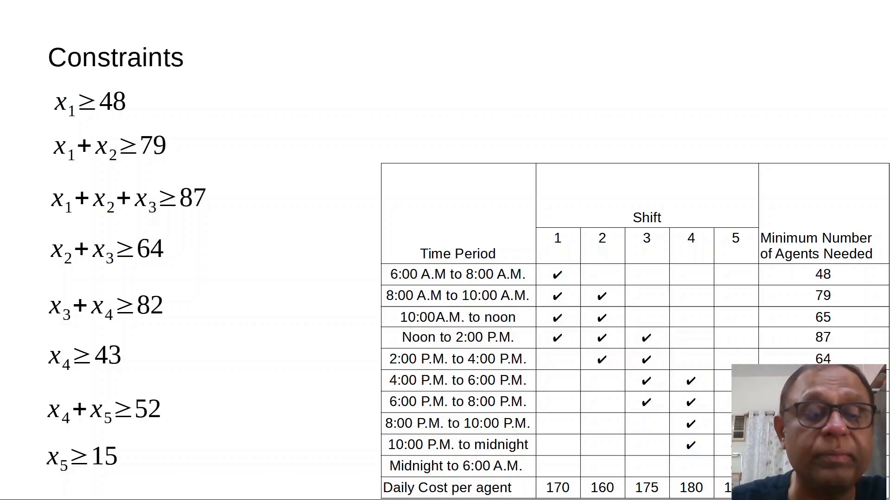
pyautogui.hotkey('alt', 'Tab')
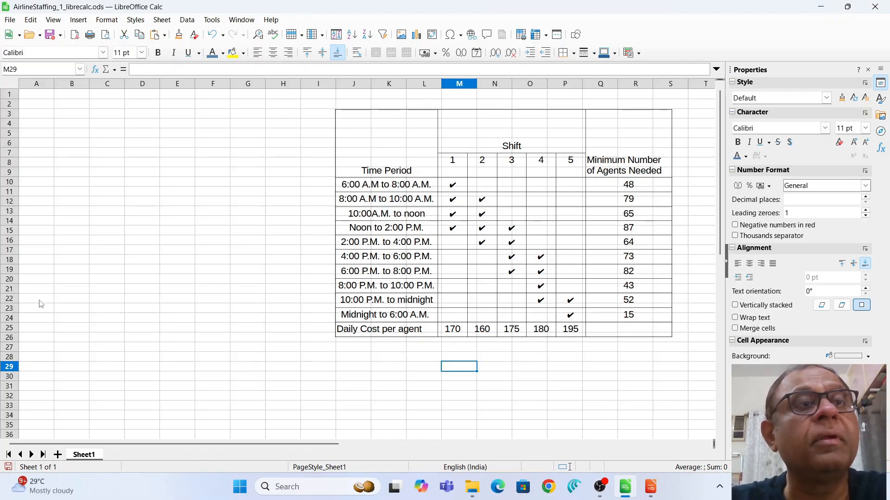
# Save the workbook, enter x1 in B2 and fill it right to F2 for x2–x5.
pyautogui.click(50, 35)
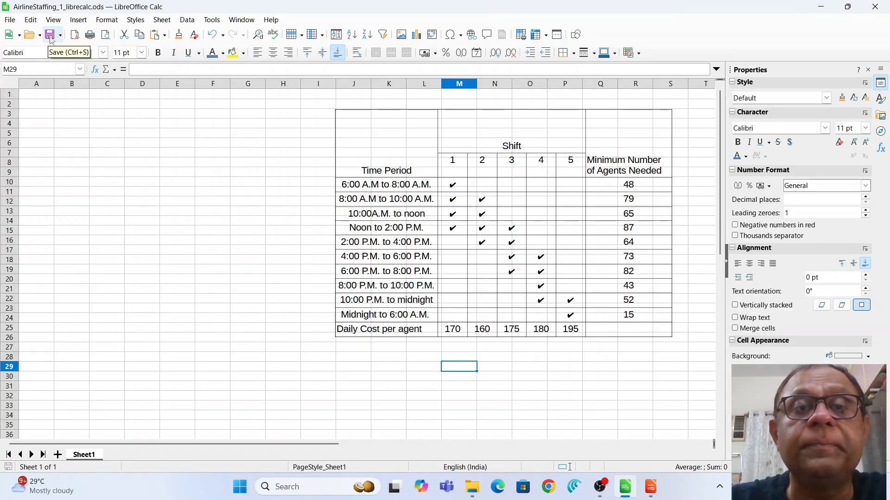
pyautogui.click(99, 108)
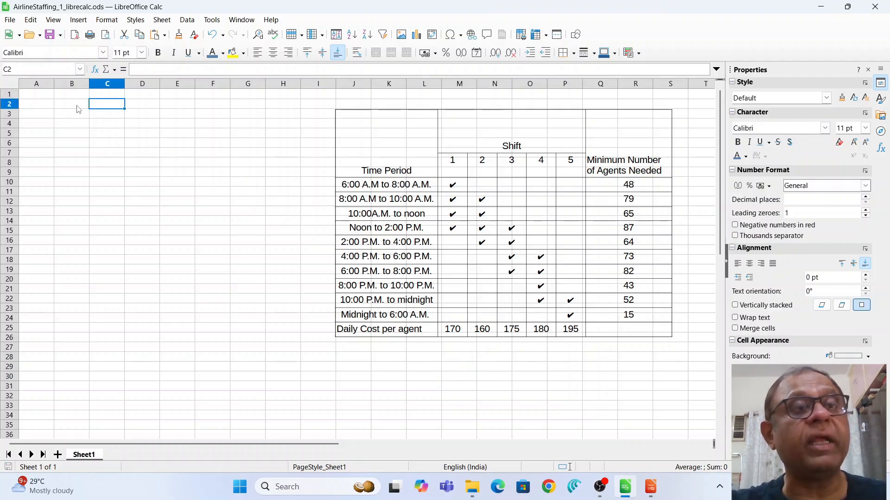
pyautogui.click(78, 110)
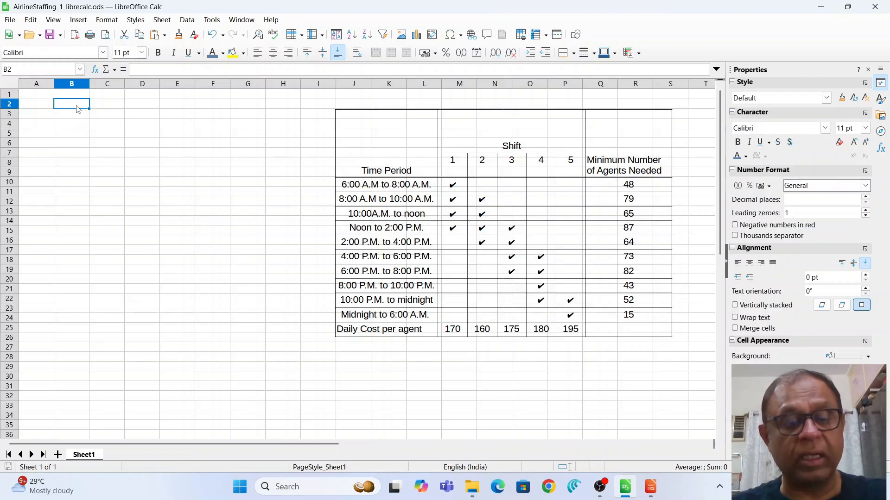
pyautogui.write('x1')
pyautogui.press('Tab')
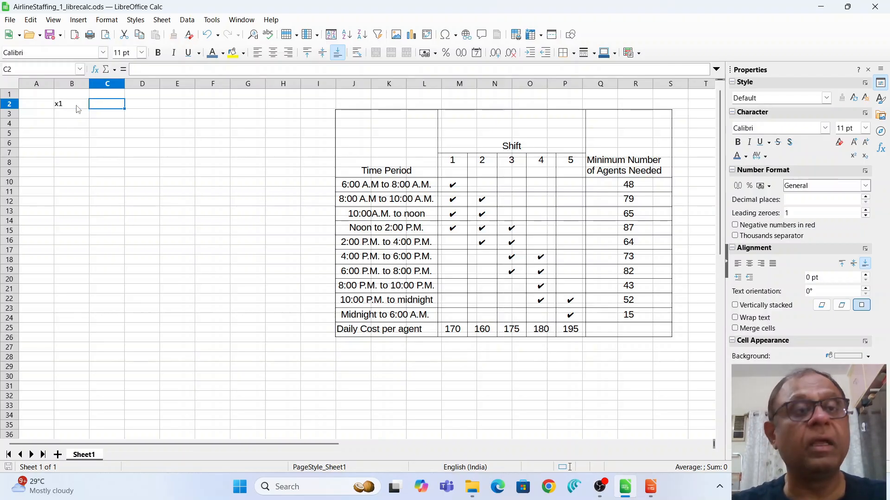
pyautogui.click(75, 107)
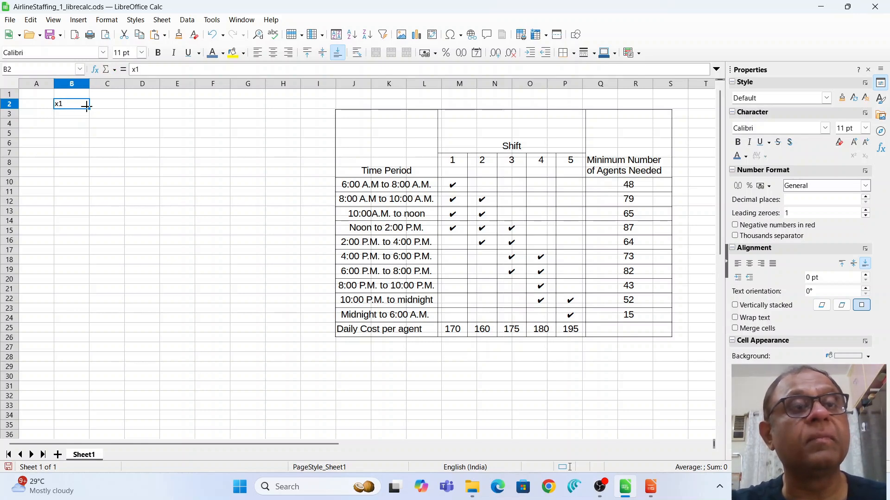
pyautogui.moveTo(88, 107); pyautogui.dragTo(232, 104)
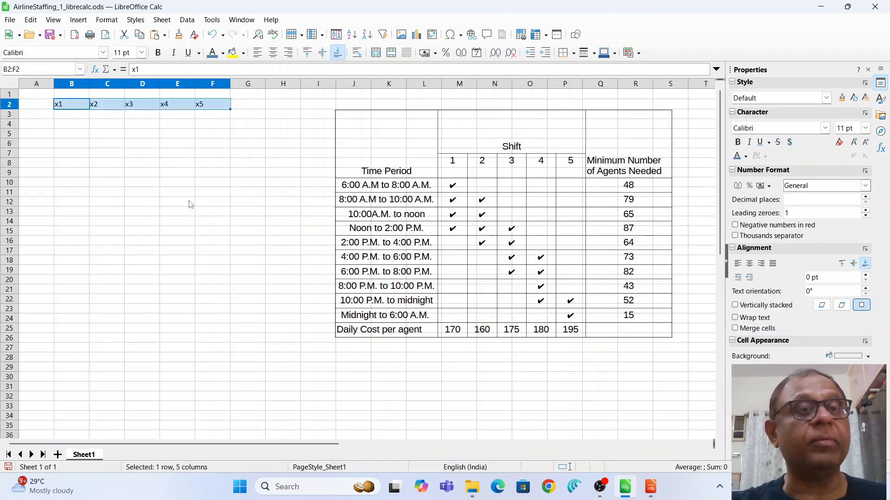
pyautogui.click(69, 117)
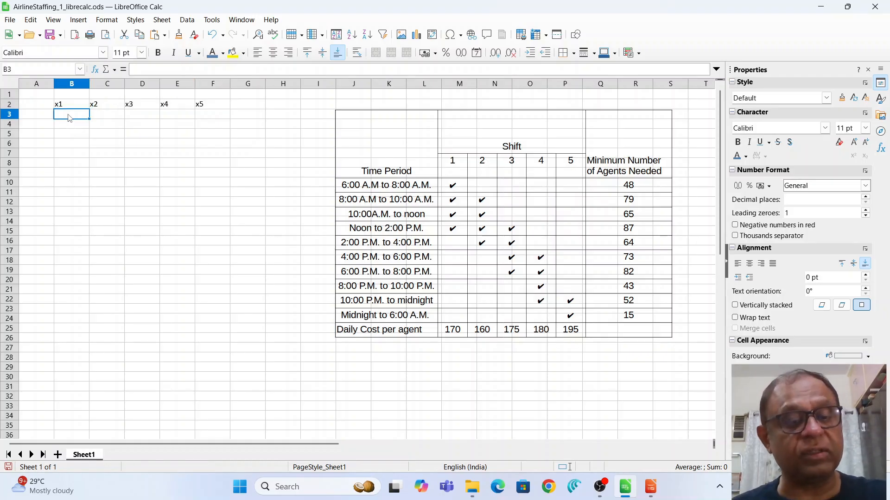
# Enter the daily costs 170, 160, 175, 180 and 195 across B3:F3.
pyautogui.write('170')
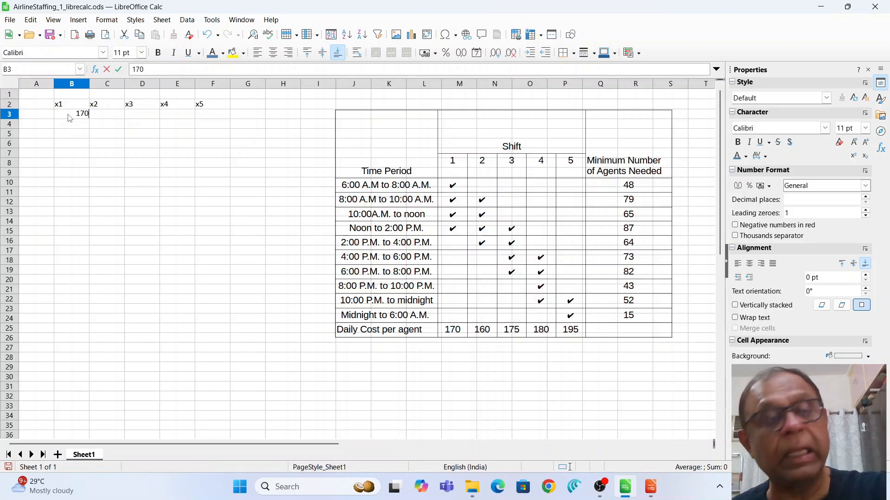
pyautogui.press('Tab')
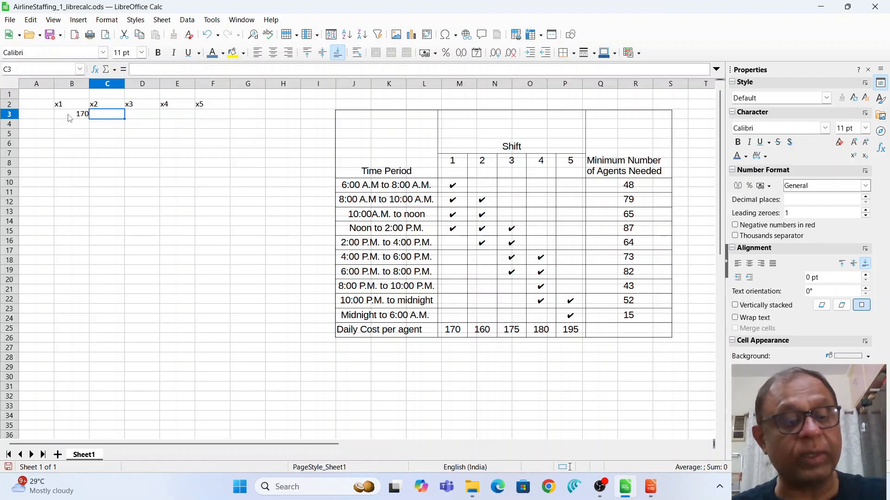
pyautogui.write('160')
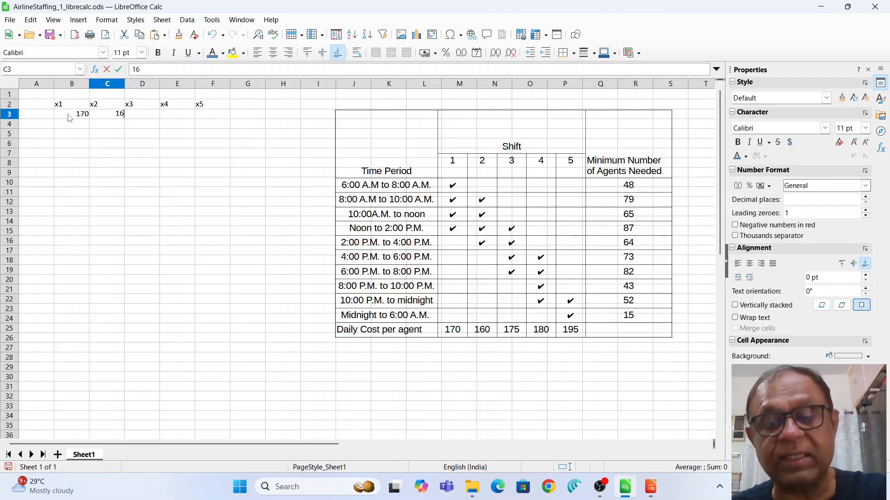
pyautogui.press('Tab')
pyautogui.write('1')
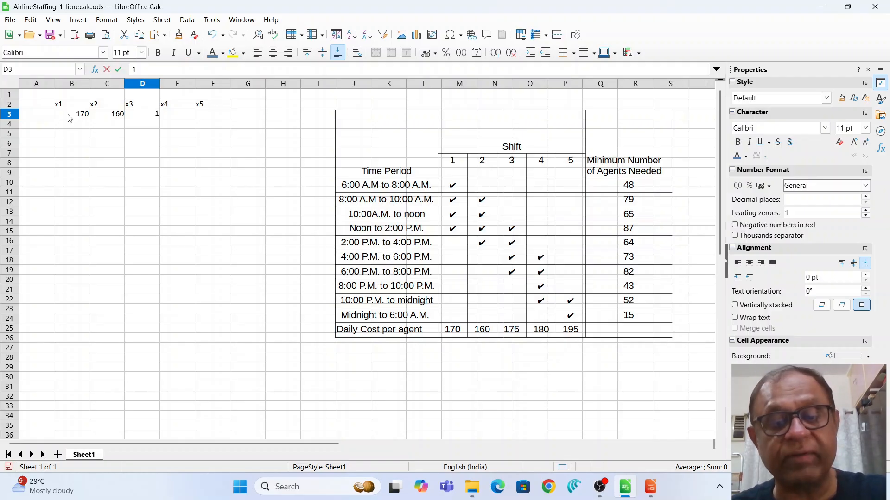
pyautogui.write('75')
pyautogui.press('Tab')
pyautogui.write('1')
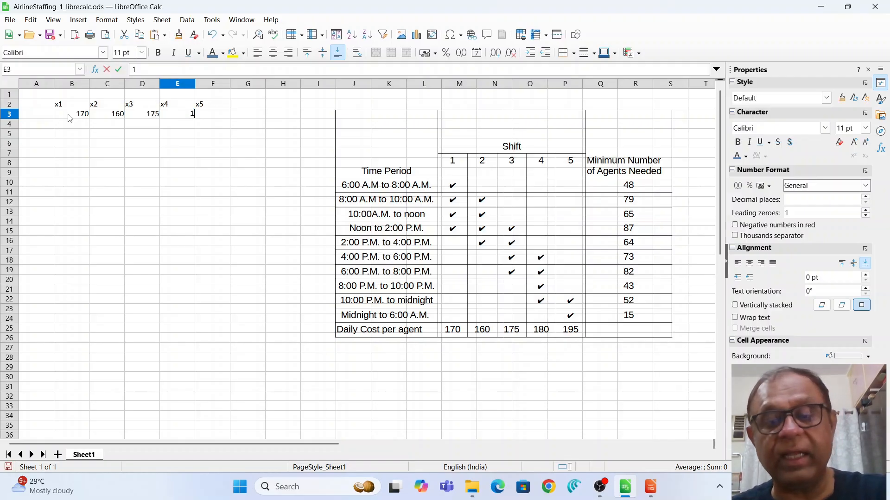
pyautogui.write('80')
pyautogui.press('Tab')
pyautogui.write('19')
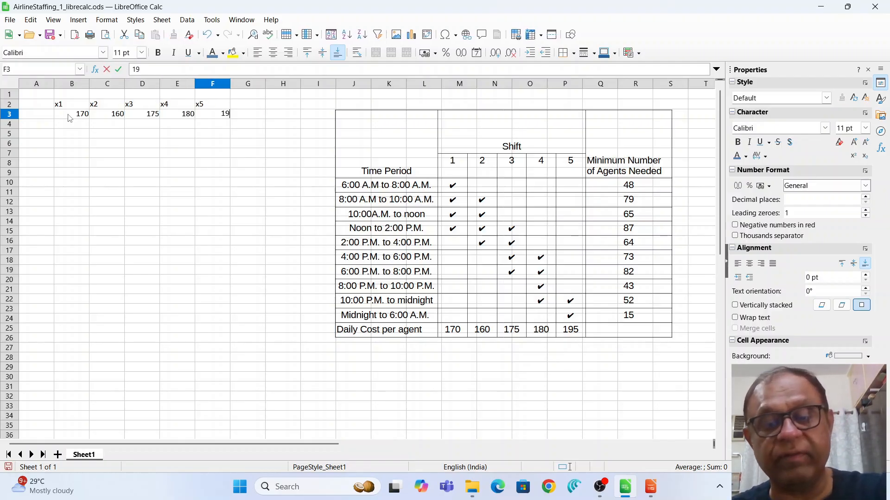
pyautogui.write('5')
pyautogui.press('Return')
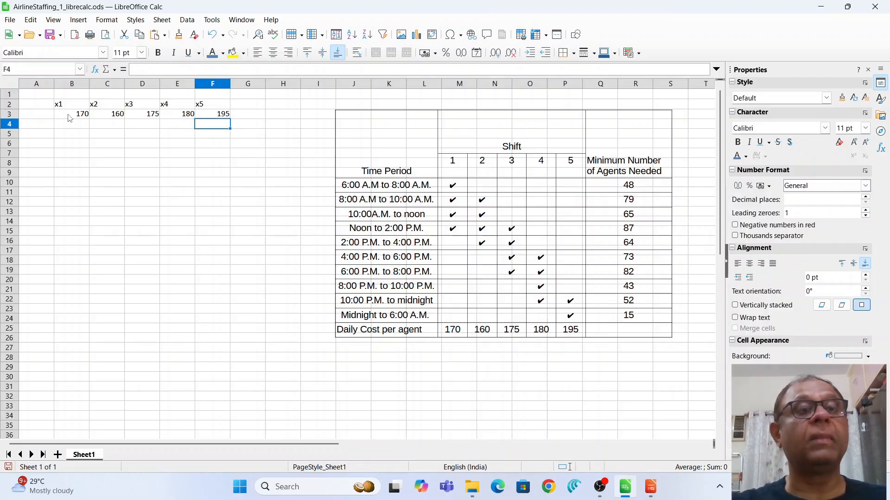
pyautogui.click(76, 129)
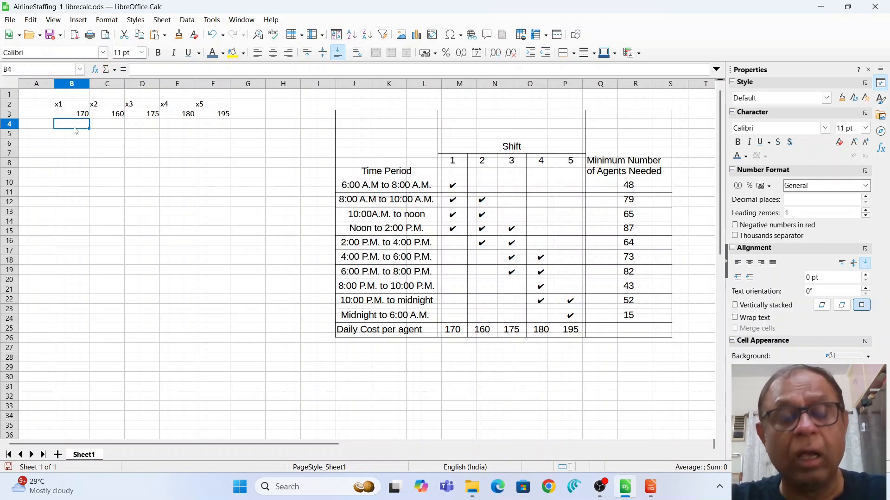
# Enter a trial agent count of 10 in each cell from B4 to F4.
pyautogui.write('10')
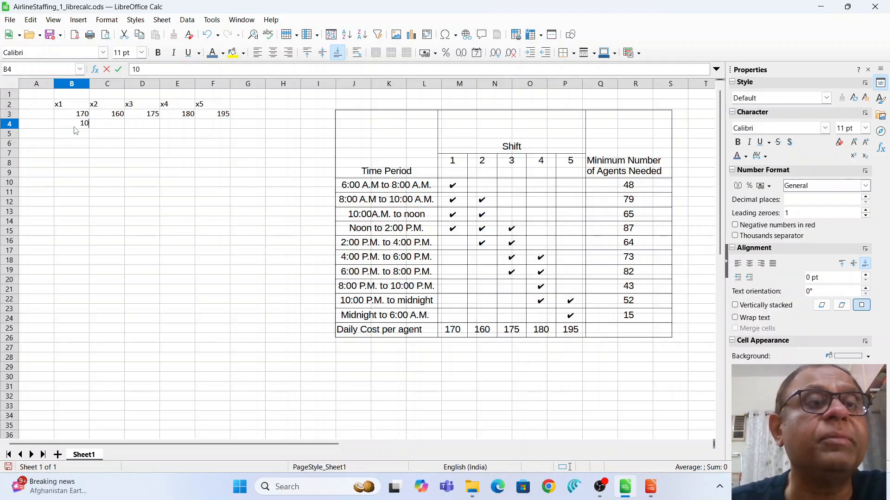
pyautogui.press('Tab')
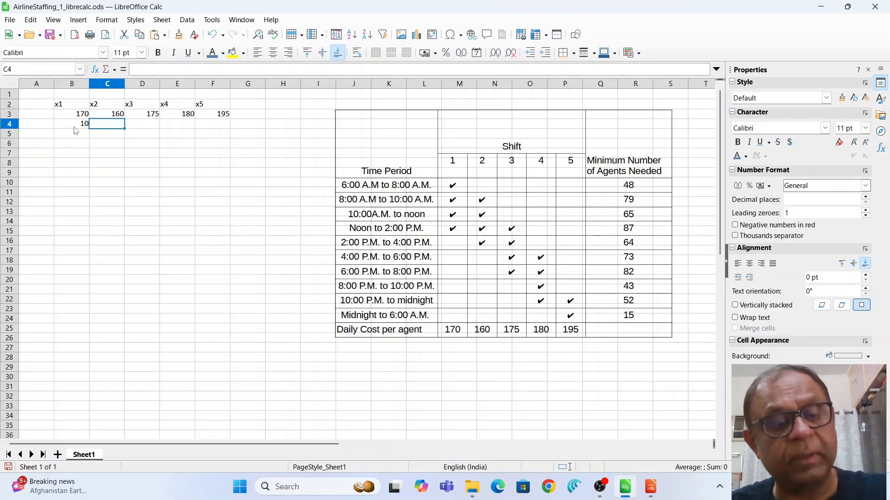
pyautogui.write('10')
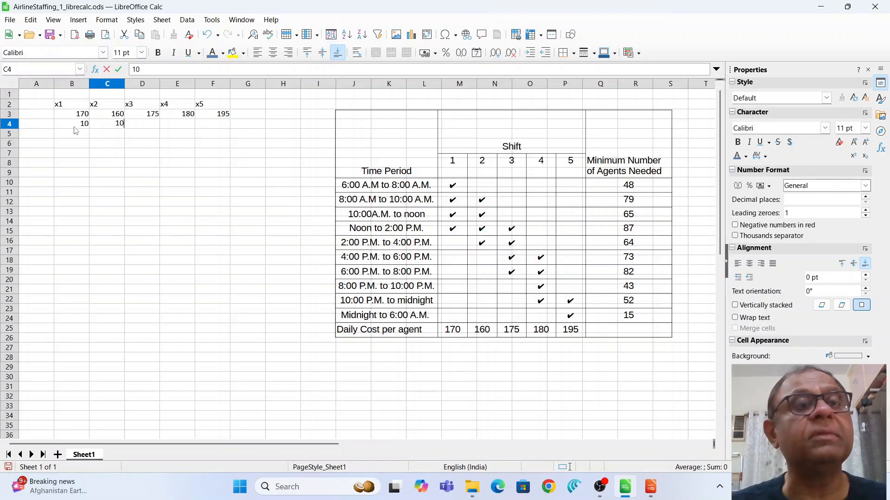
pyautogui.press('Tab')
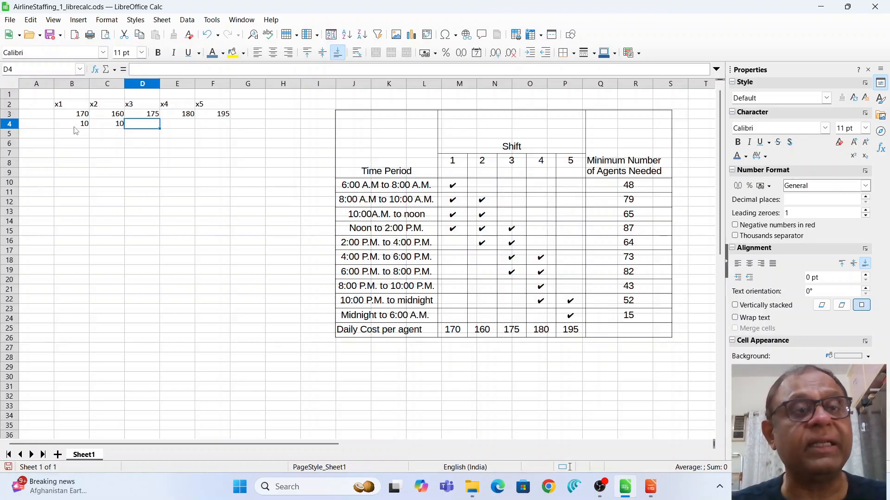
pyautogui.write('10')
pyautogui.press('Tab')
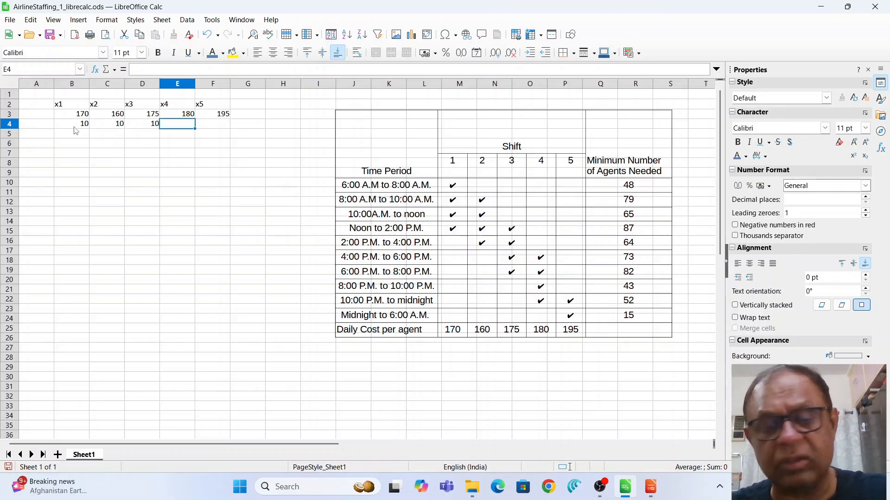
pyautogui.write('10')
pyautogui.press('Tab')
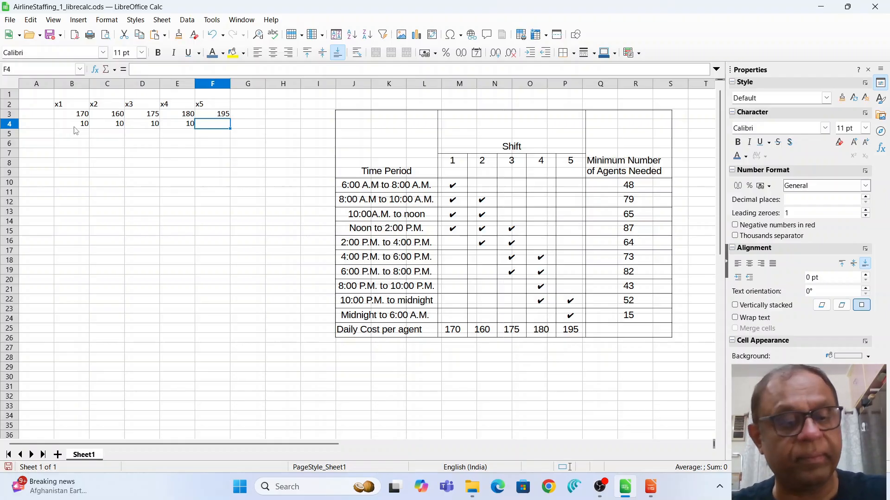
pyautogui.write('10')
pyautogui.press('Return')
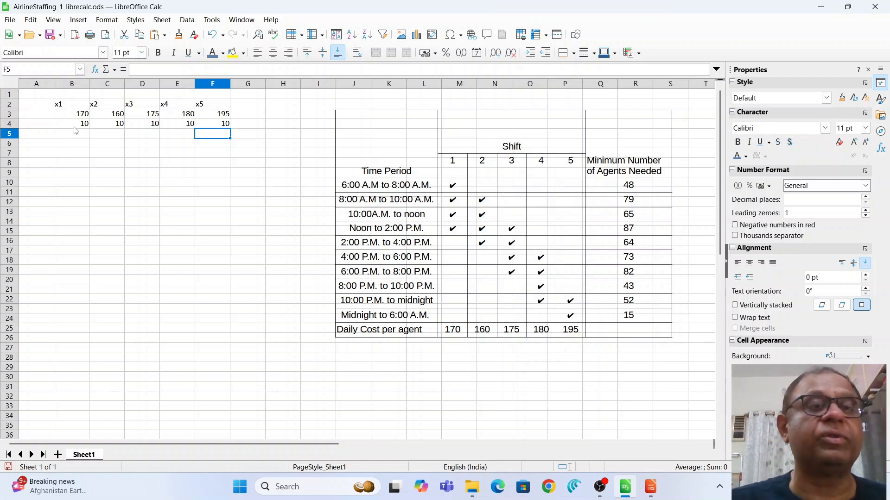
pyautogui.click(63, 166)
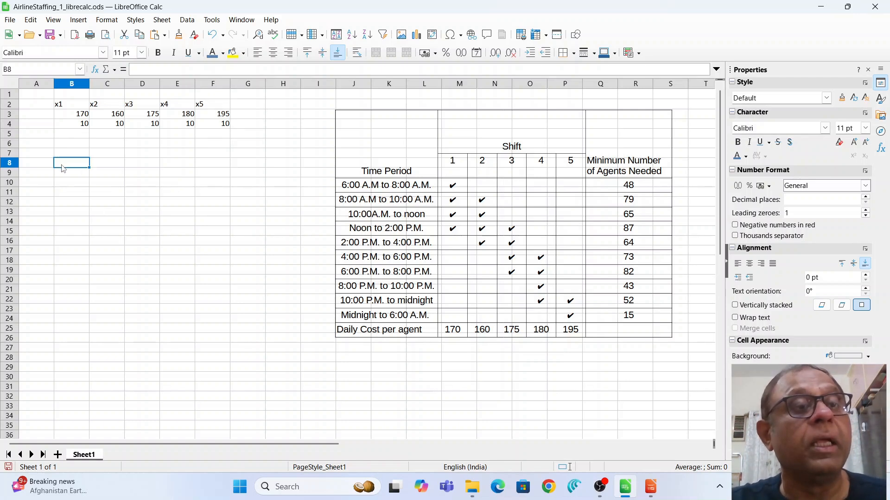
# Label A8 'Constrty' and enter the coefficient 1 in B9.
pyautogui.click(42, 166)
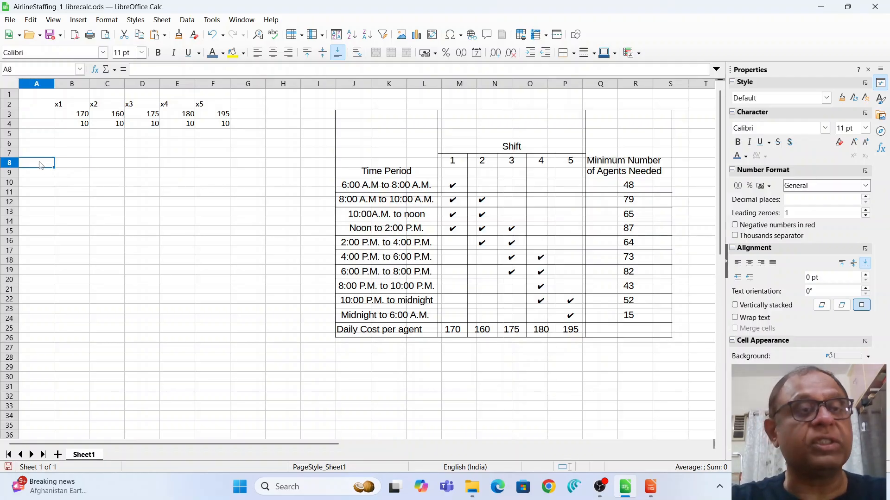
pyautogui.write('Constr')
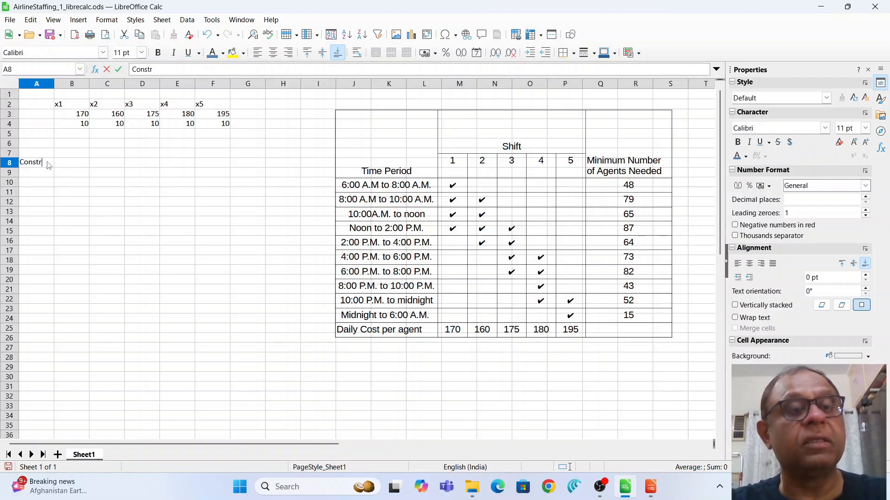
pyautogui.write('ty')
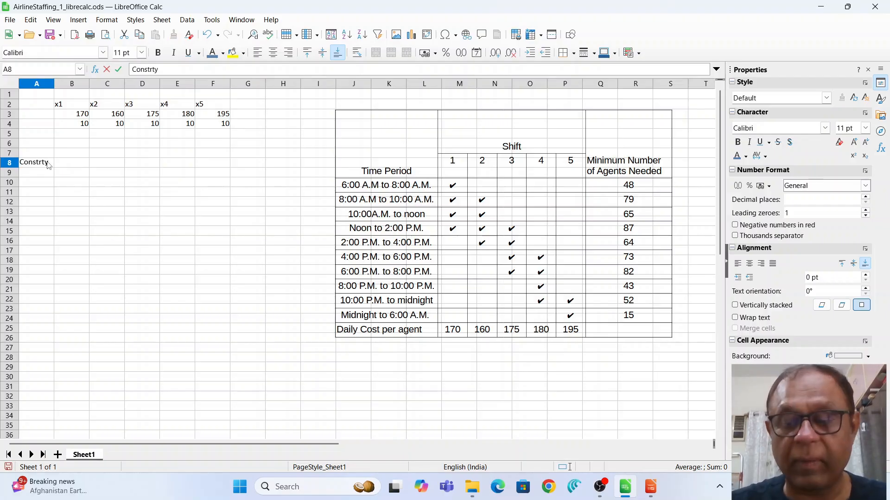
pyautogui.press('Tab')
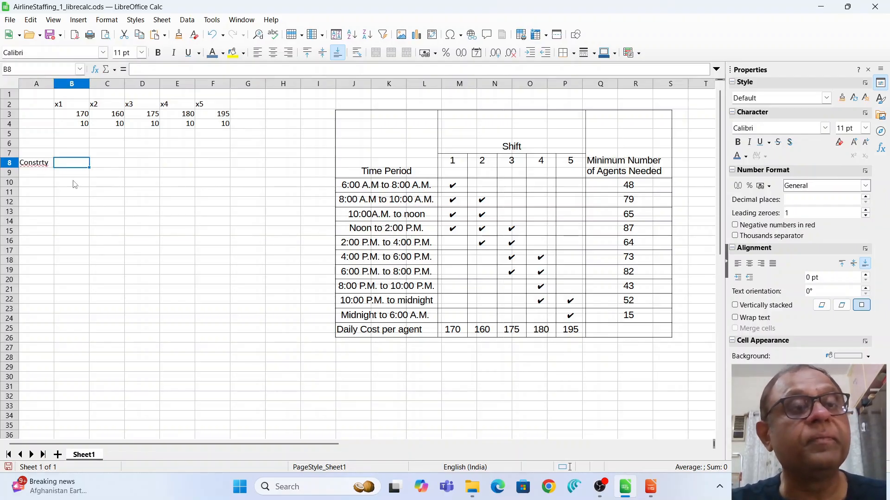
pyautogui.click(76, 173)
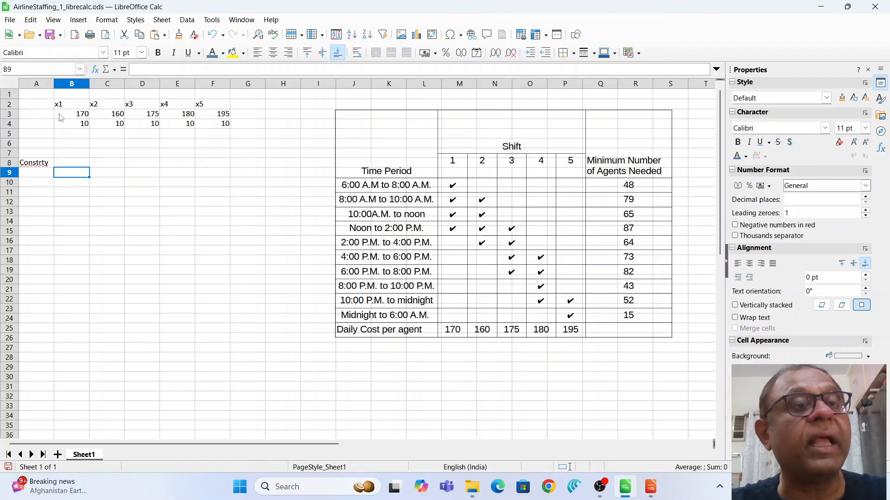
pyautogui.write('1')
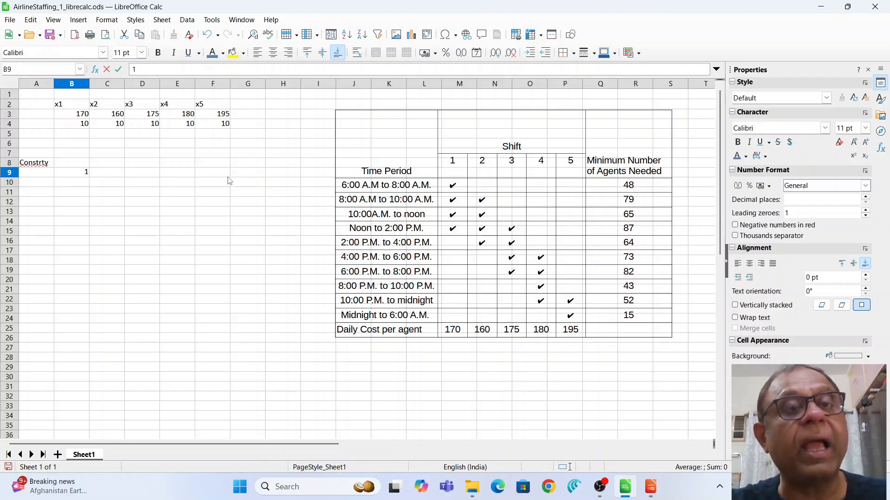
pyautogui.click(249, 177)
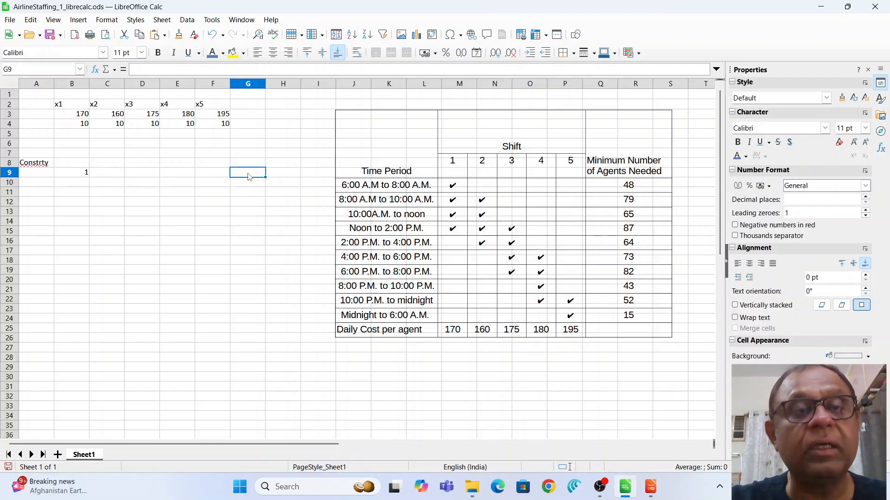
# Enter =SUMPRODUCT(B9:F9,$B$4:$F$4) in G9, making the B4:F4 range absolute.
pyautogui.doubleClick(249, 177)
pyautogui.write('=')
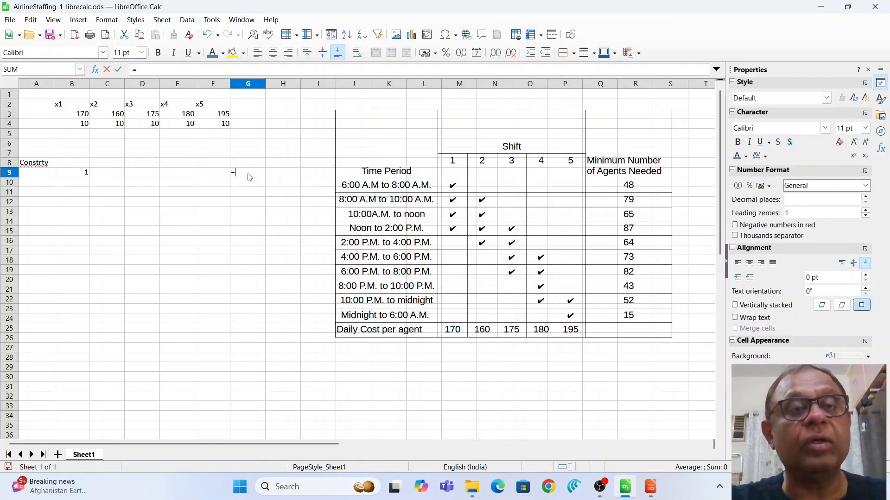
pyautogui.write('sumpro')
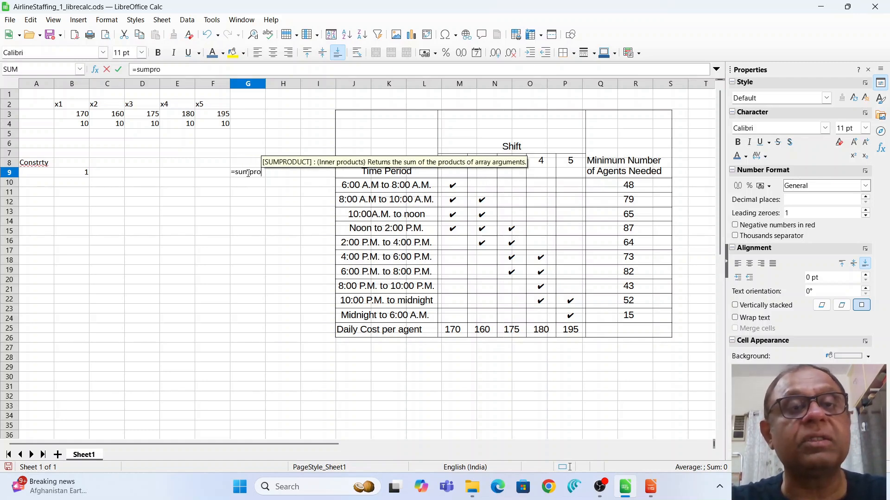
pyautogui.write('duct(')
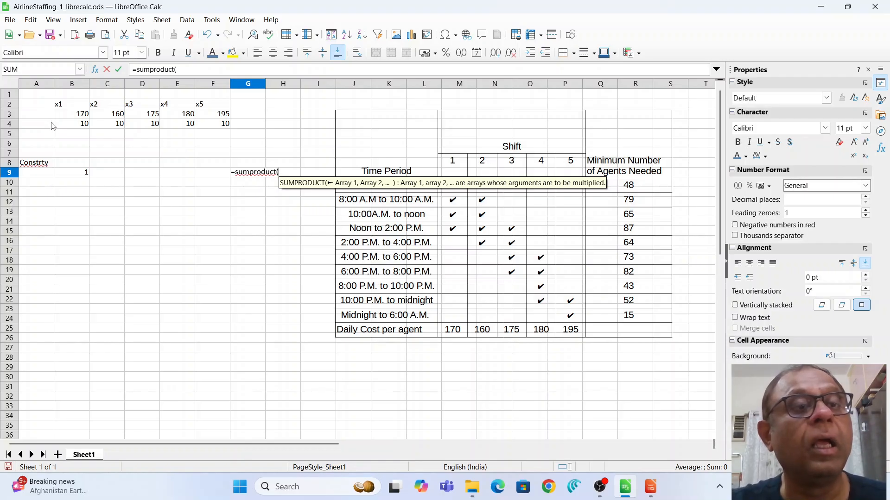
pyautogui.moveTo(65, 172); pyautogui.dragTo(205, 178)
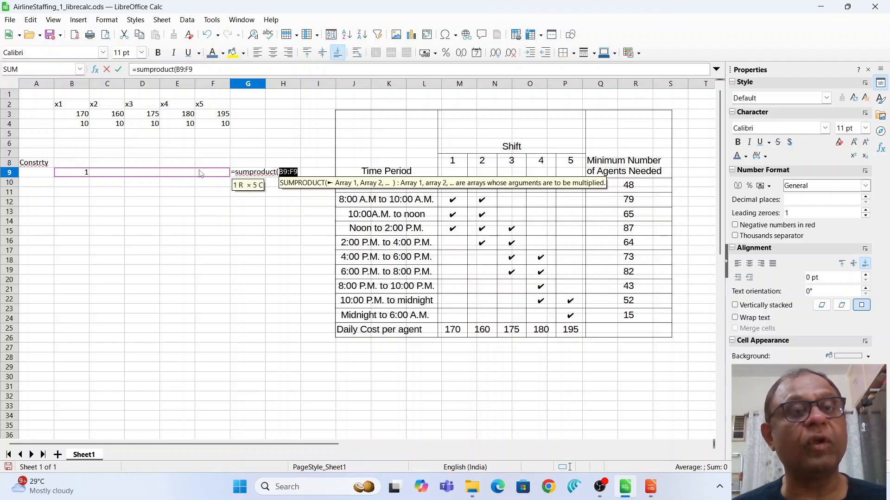
pyautogui.write(',')
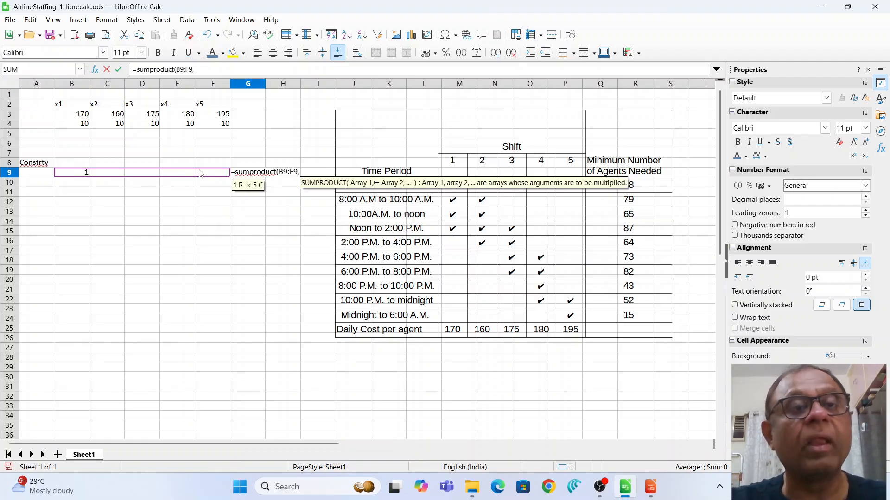
pyautogui.click(74, 124)
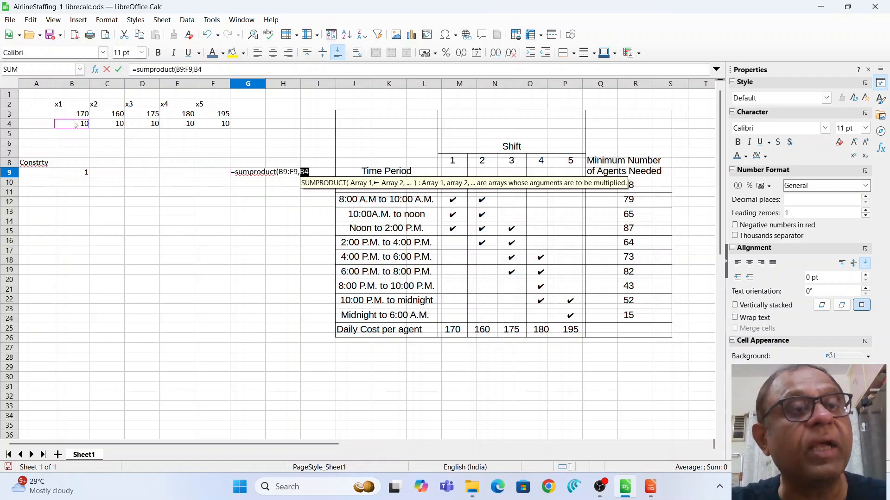
pyautogui.moveTo(74, 124); pyautogui.dragTo(211, 128)
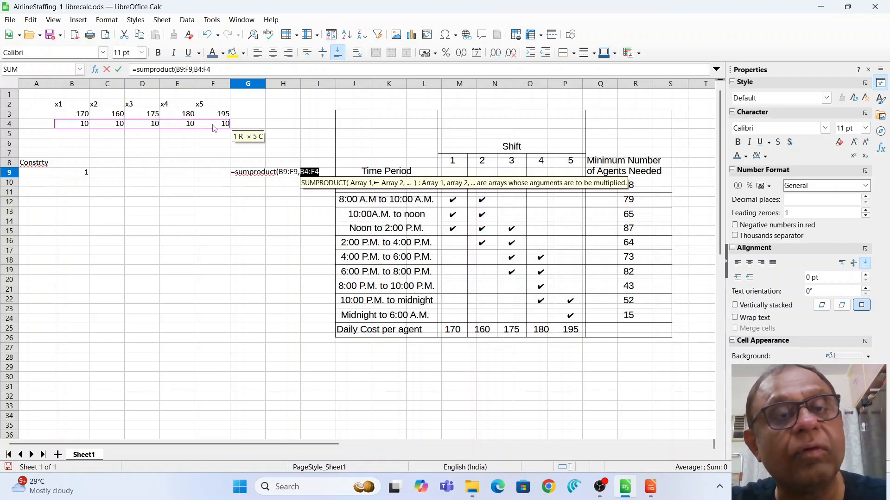
pyautogui.write(')')
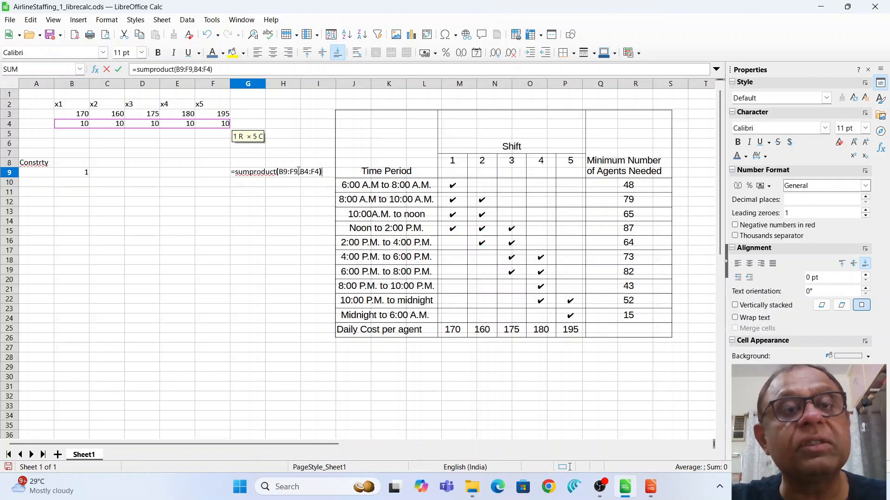
pyautogui.moveTo(299, 172)
pyautogui.mouseDown()
pyautogui.moveTo(309, 172)
pyautogui.moveTo(301, 174)
pyautogui.mouseUp()
pyautogui.click(318, 172)
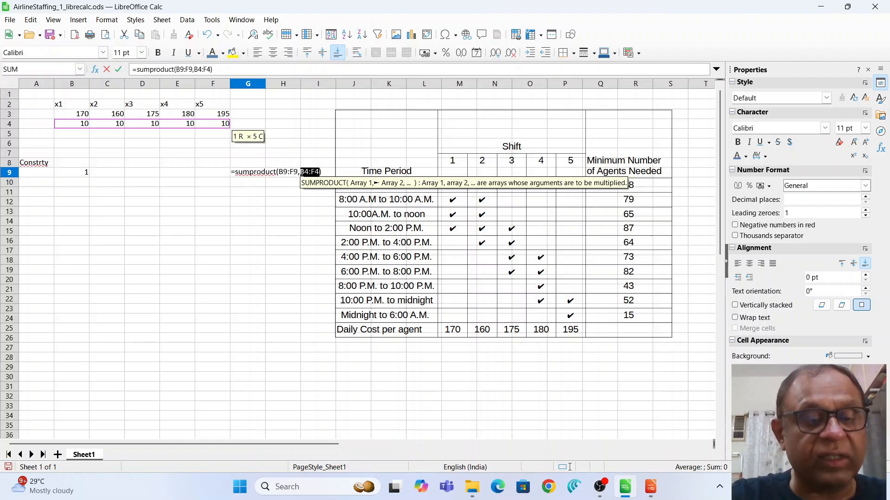
pyautogui.hotkey('shift', 'F4')
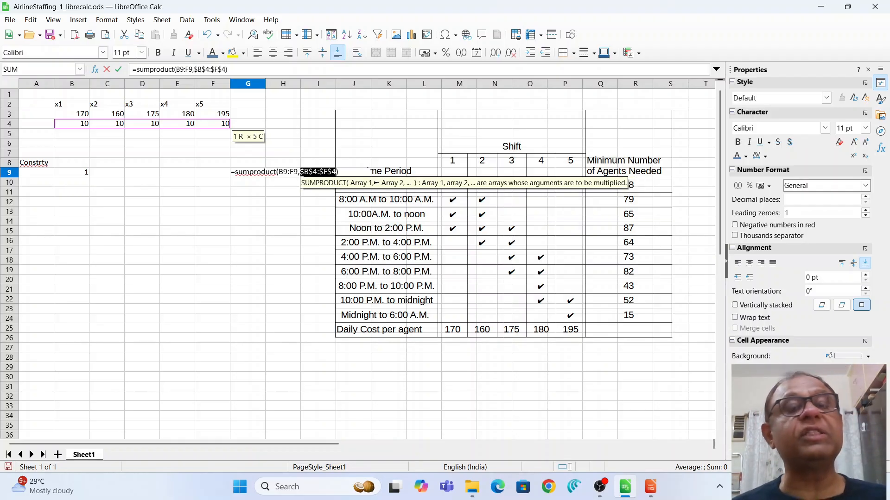
pyautogui.press('Return')
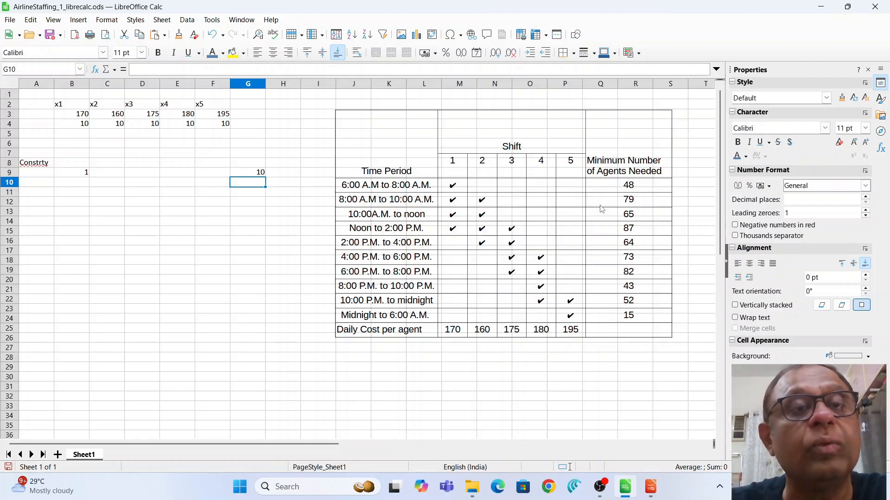
# Enter 1s for x1, x2 in row 10 and x1, x2, x3 in row 11.
pyautogui.click(73, 186)
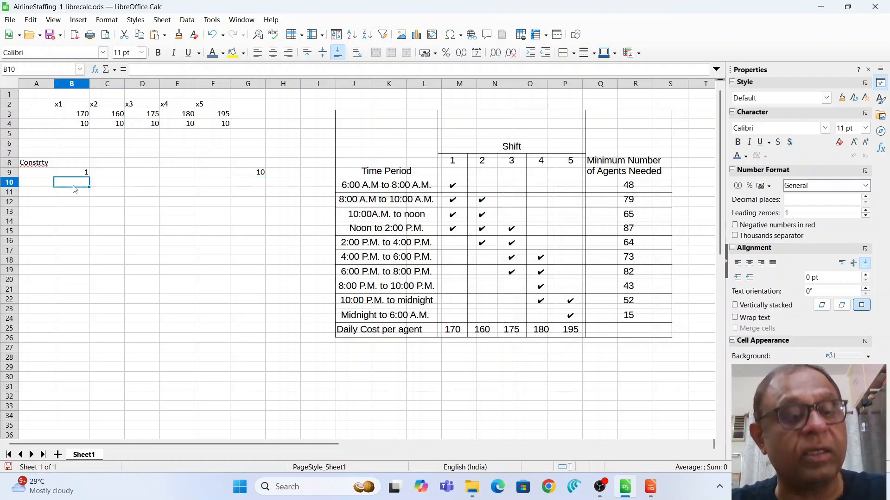
pyautogui.write('1')
pyautogui.click(110, 188)
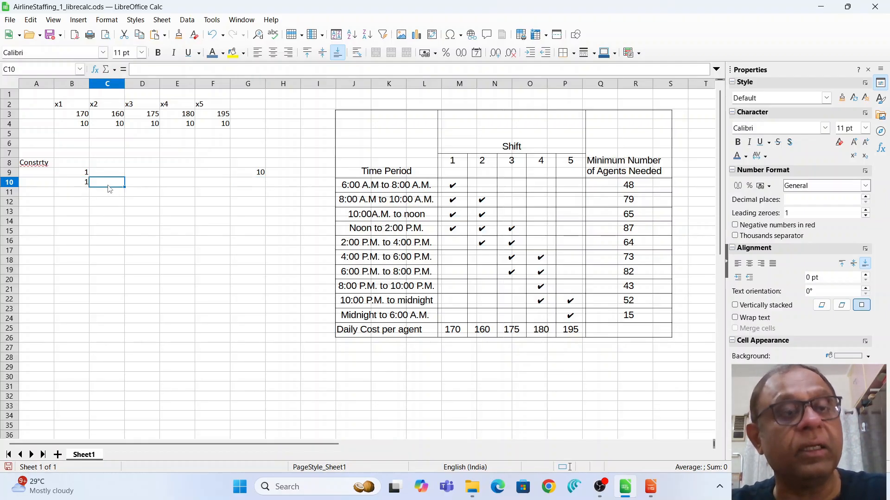
pyautogui.write('1')
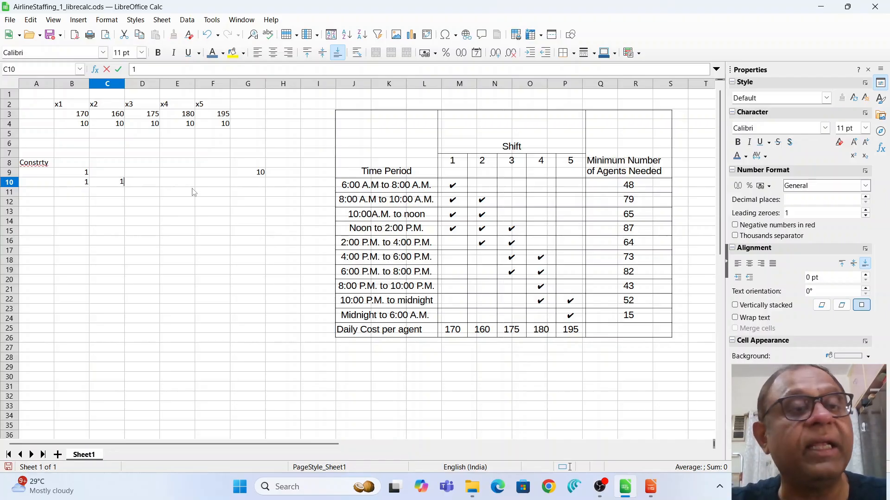
pyautogui.click(81, 195)
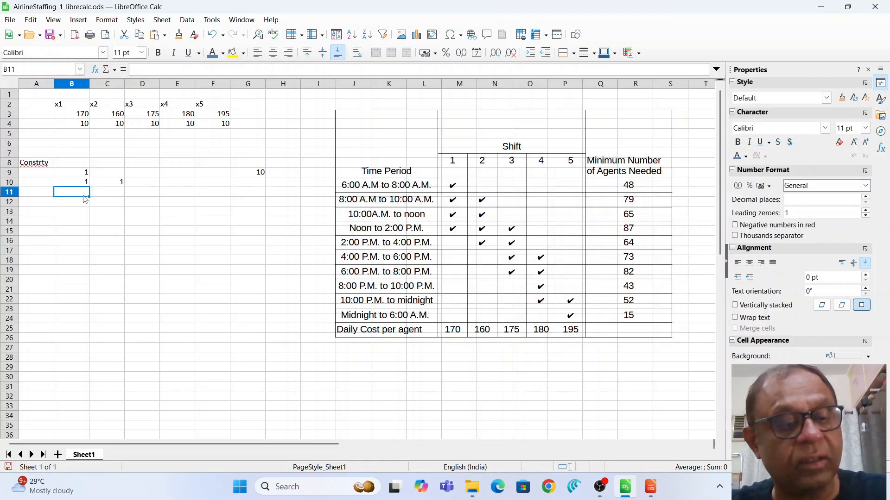
pyautogui.write('1')
pyautogui.press('Tab')
pyautogui.write('1')
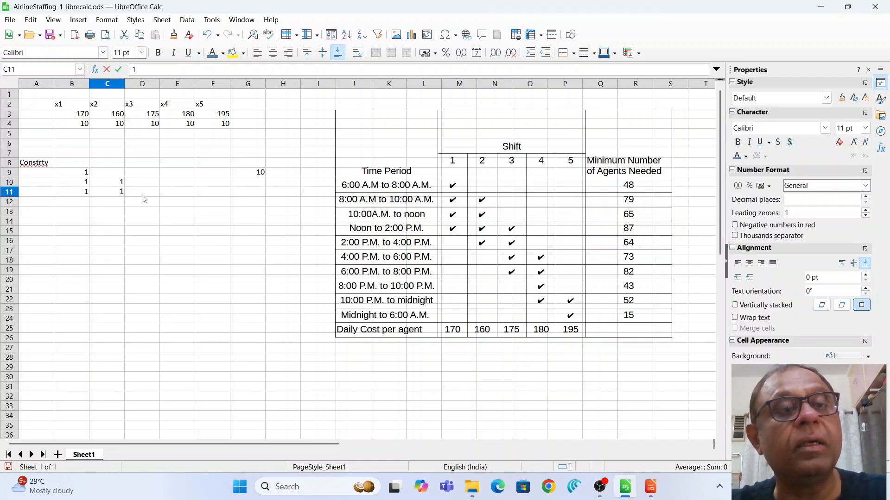
pyautogui.press('Tab')
pyautogui.write('1')
pyautogui.click(180, 212)
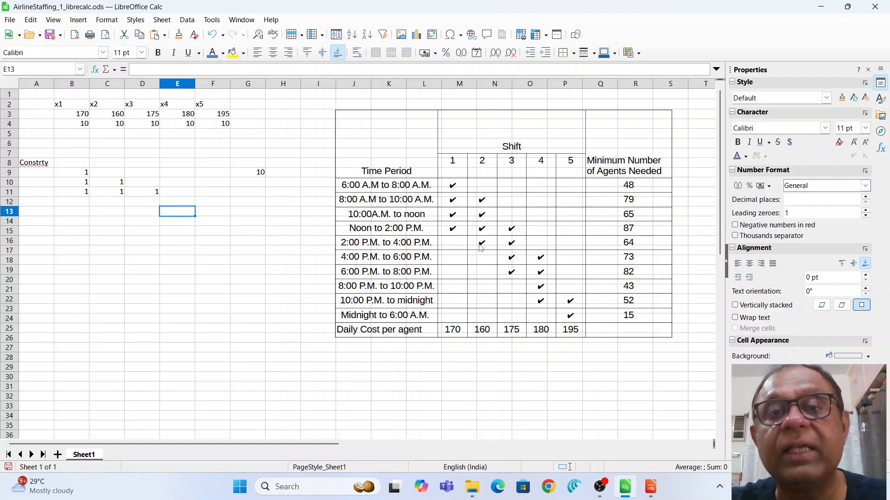
# Enter 1s for x2, x3 in row 12 and x3, x4 in row 13.
pyautogui.click(112, 202)
pyautogui.write('1')
pyautogui.press('Tab')
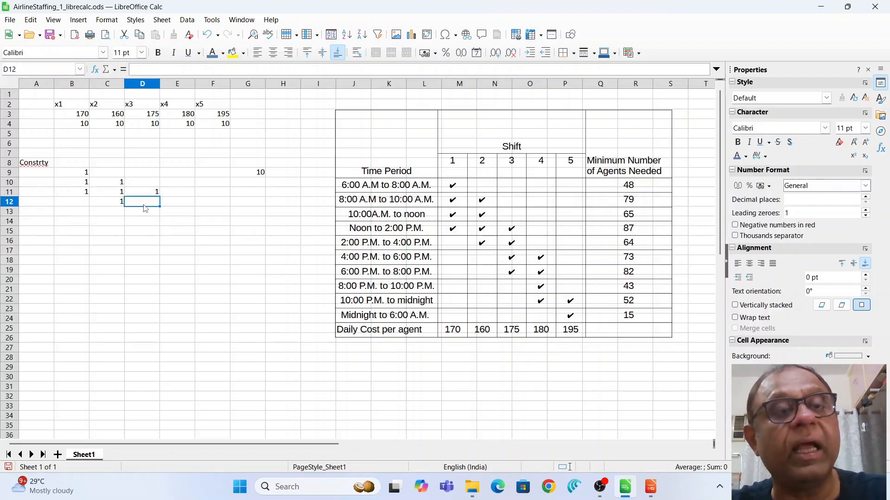
pyautogui.write('1')
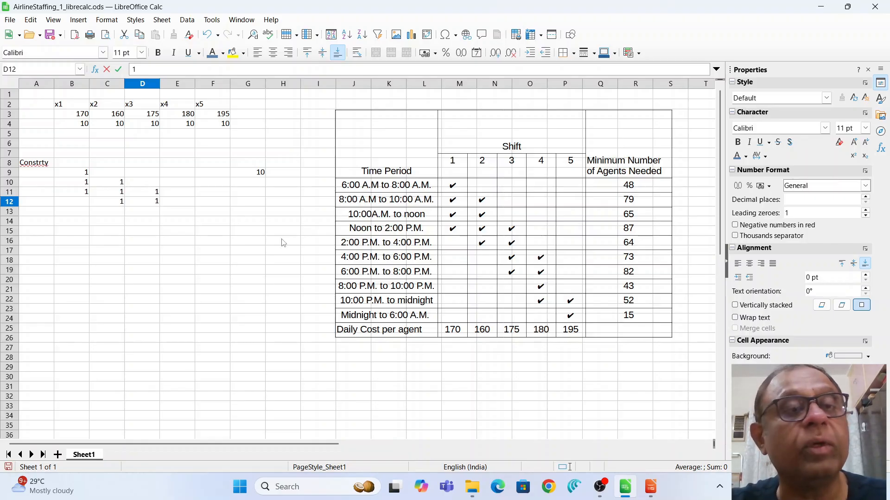
pyautogui.click(148, 214)
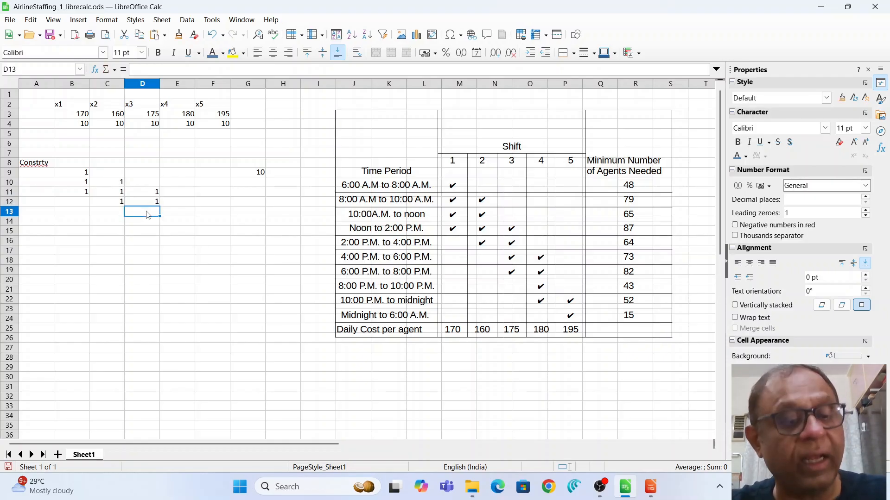
pyautogui.write('1')
pyautogui.click(184, 215)
pyautogui.write('1')
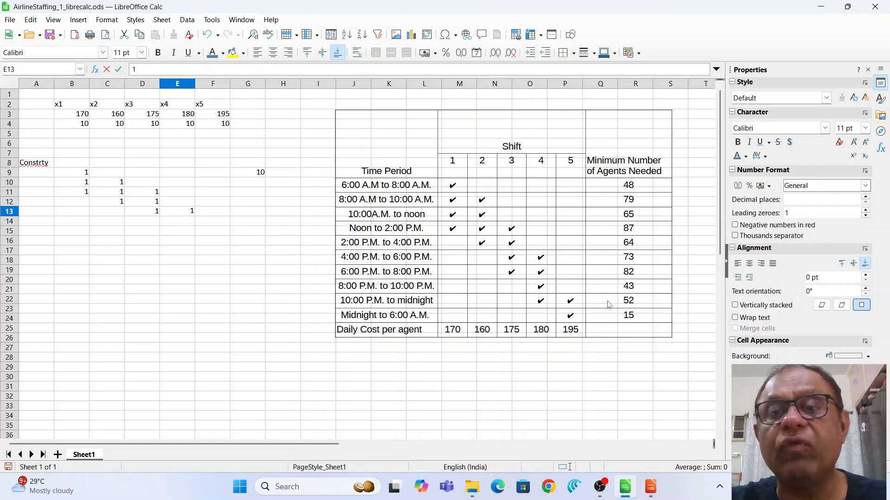
# Enter 1s for x4 in row 14, x4 and x5 in row 15, and x5 in F16.
pyautogui.click(179, 226)
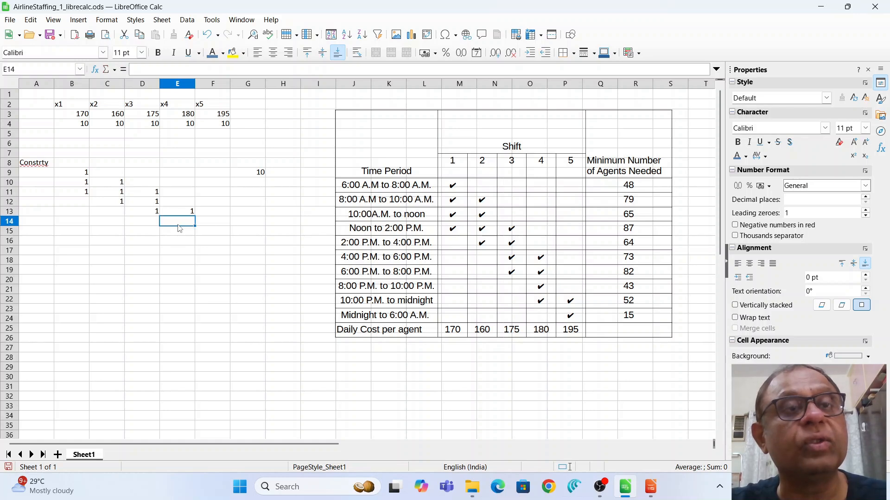
pyautogui.write('1')
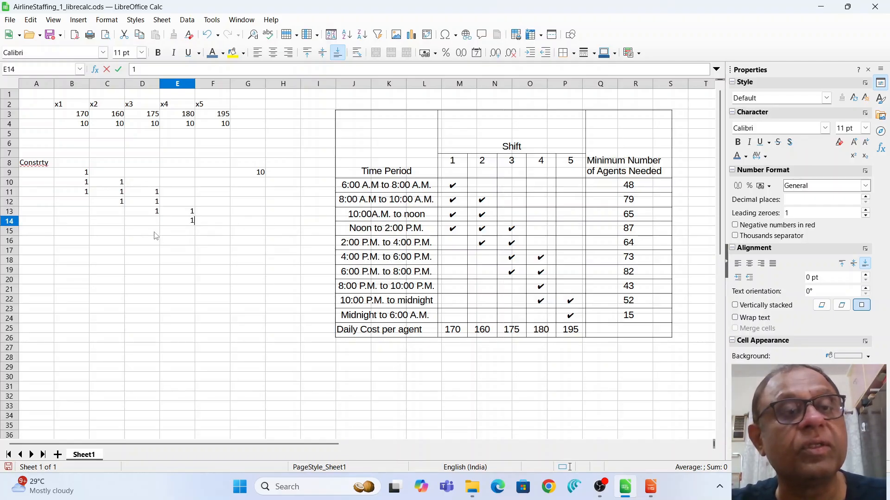
pyautogui.press('Return')
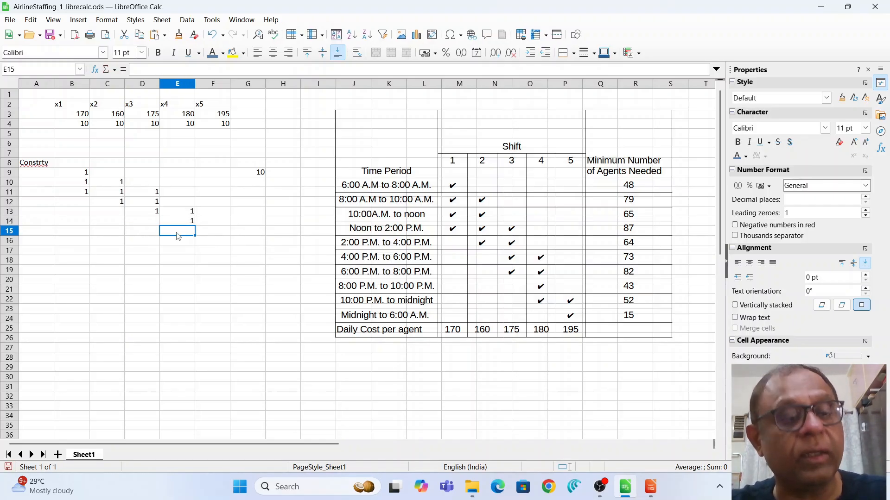
pyautogui.write('1')
pyautogui.click(216, 233)
pyautogui.write('1')
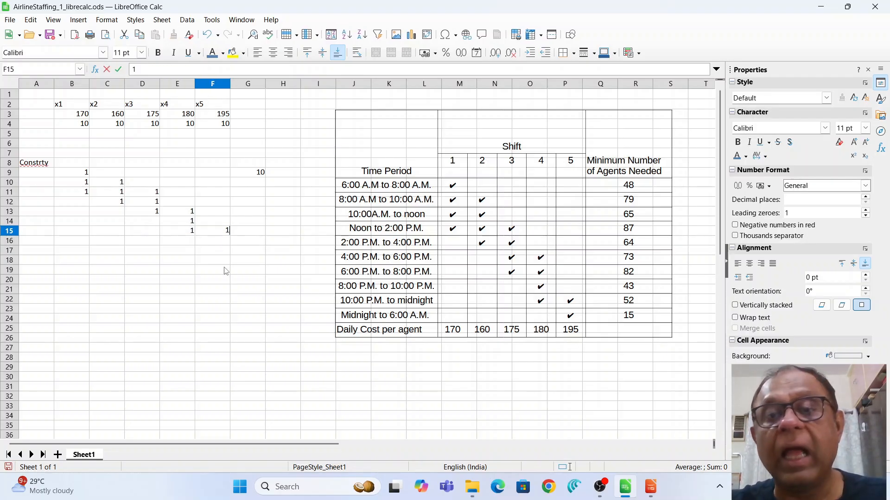
pyautogui.click(218, 244)
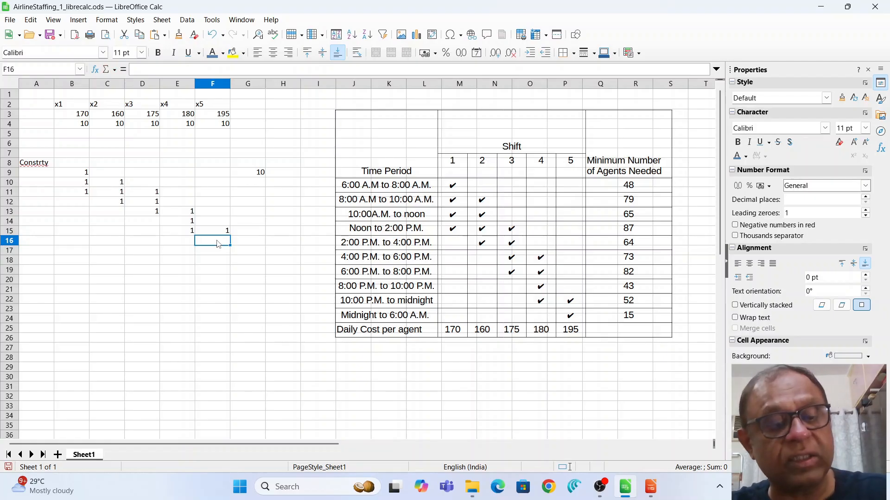
pyautogui.write('1')
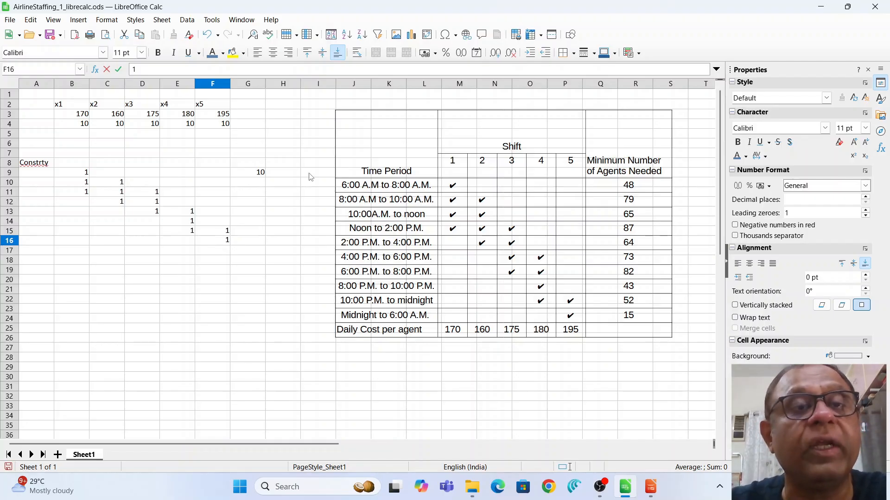
pyautogui.click(291, 173)
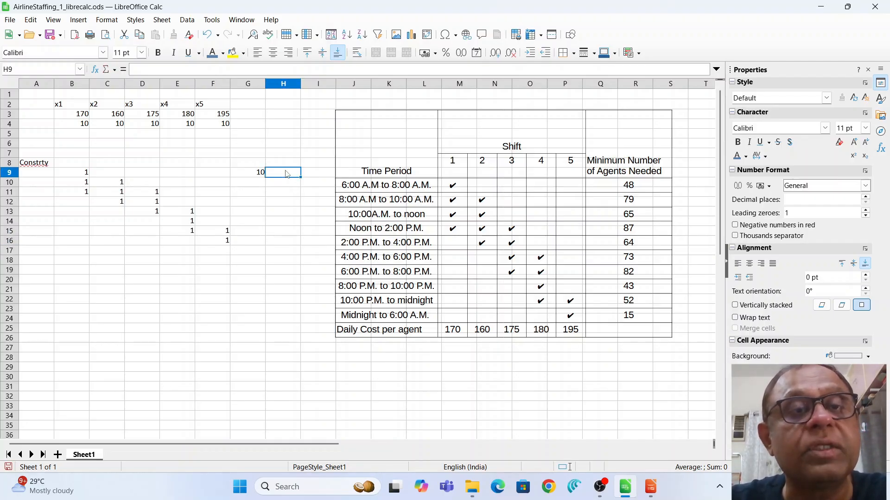
# Copy the G9 SUMPRODUCT formula down through G16.
pyautogui.click(249, 173)
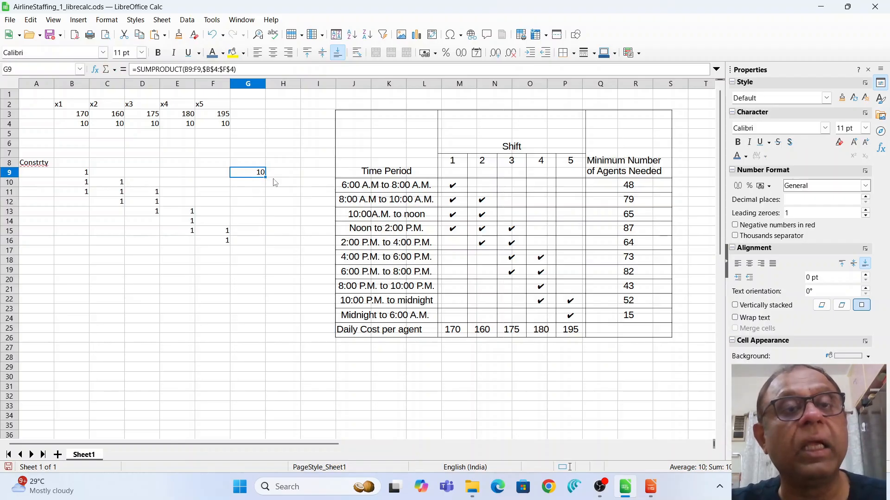
pyautogui.moveTo(264, 176); pyautogui.dragTo(262, 244)
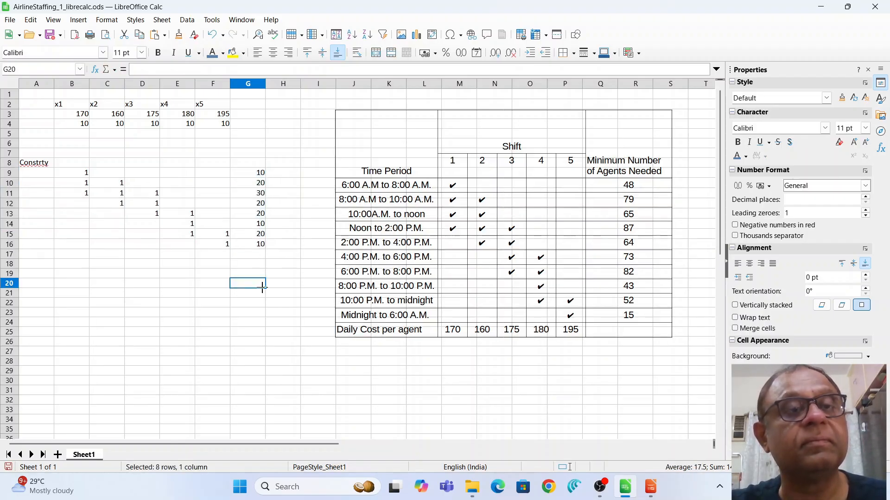
pyautogui.click(263, 284)
# Put >= in H9 and fill it down to H16.
pyautogui.click(293, 175)
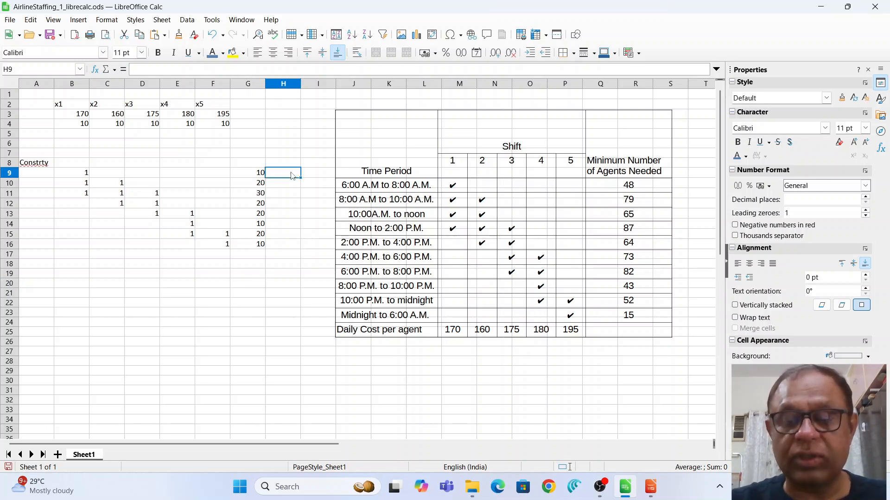
pyautogui.write('>=')
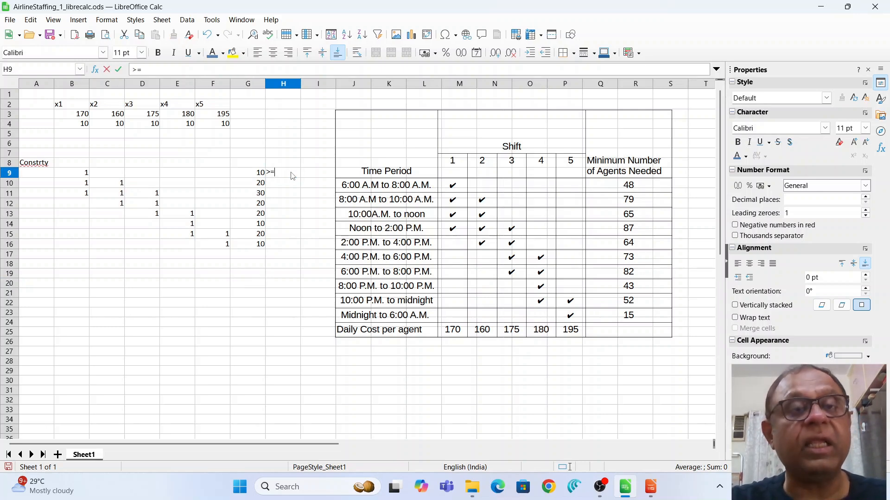
pyautogui.press('Return')
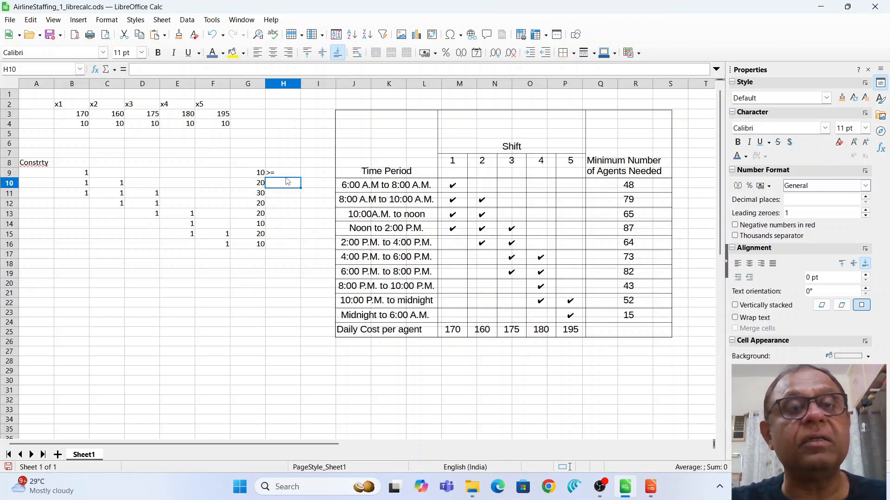
pyautogui.click(291, 175)
pyautogui.moveTo(300, 179); pyautogui.dragTo(304, 258)
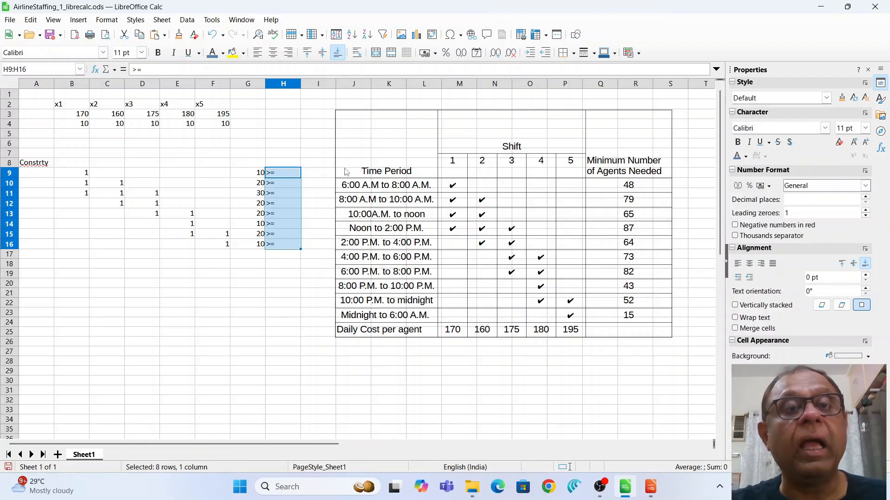
pyautogui.click(320, 175)
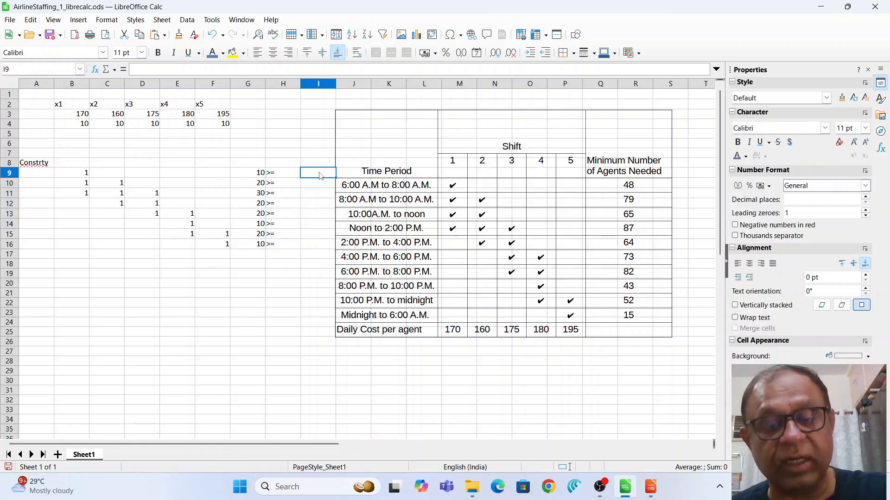
# Enter the minimums 48, 79, 87 and 64 in I9:I12.
pyautogui.write('48')
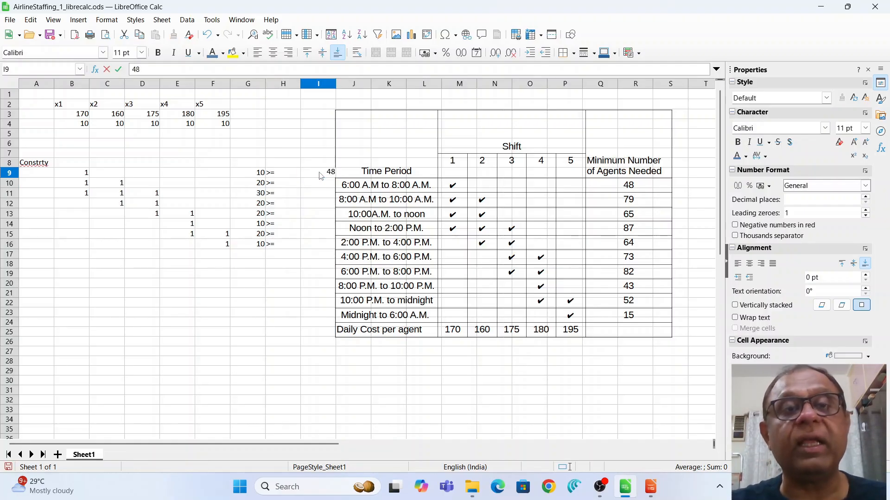
pyautogui.click(327, 186)
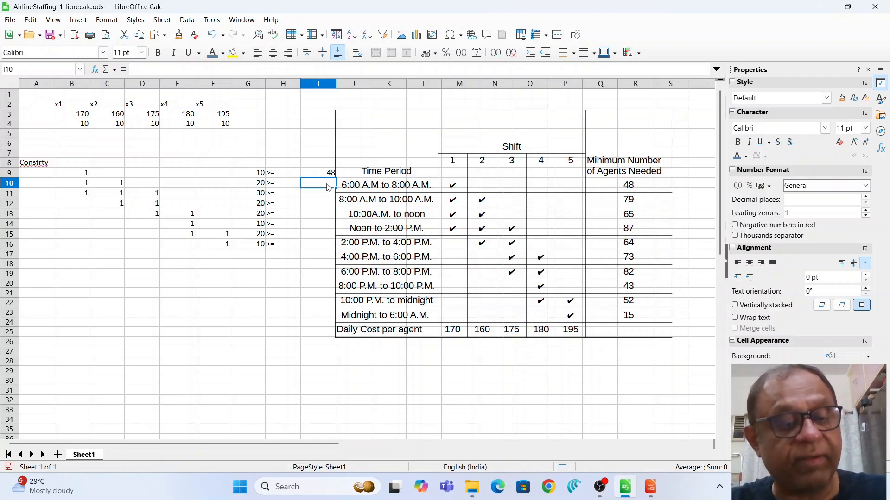
pyautogui.write('709')
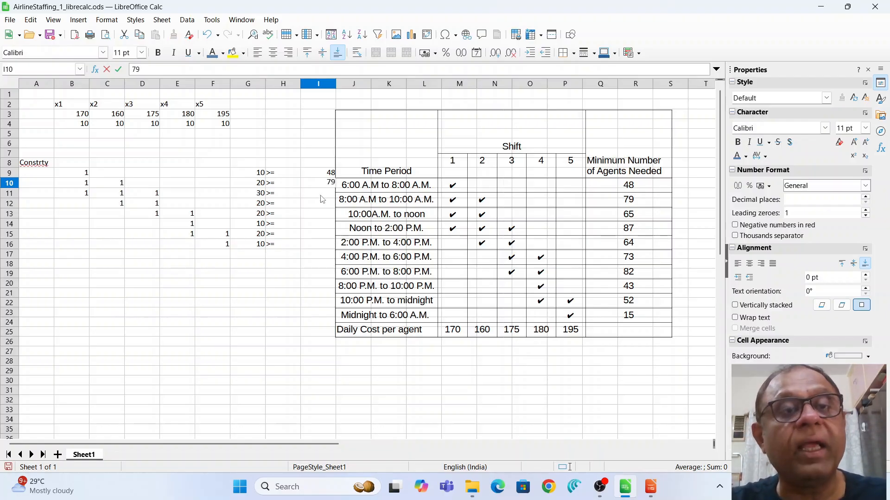
pyautogui.click(322, 196)
pyautogui.write('87')
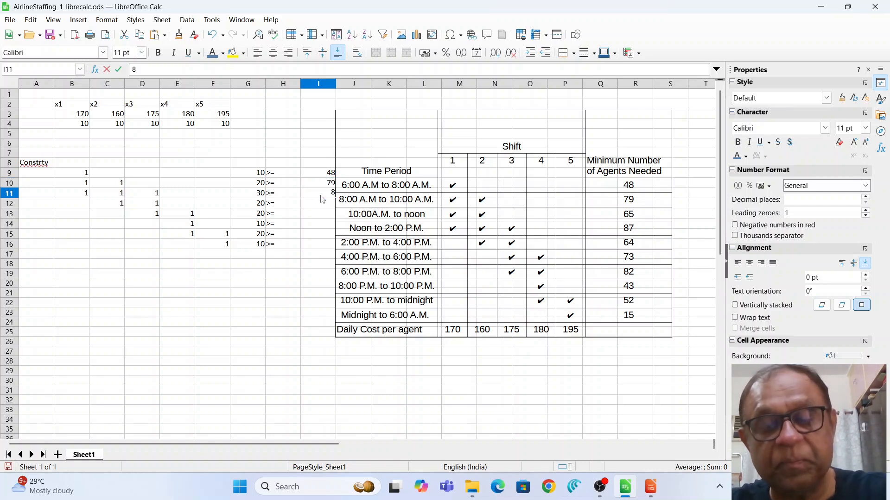
pyautogui.click(324, 207)
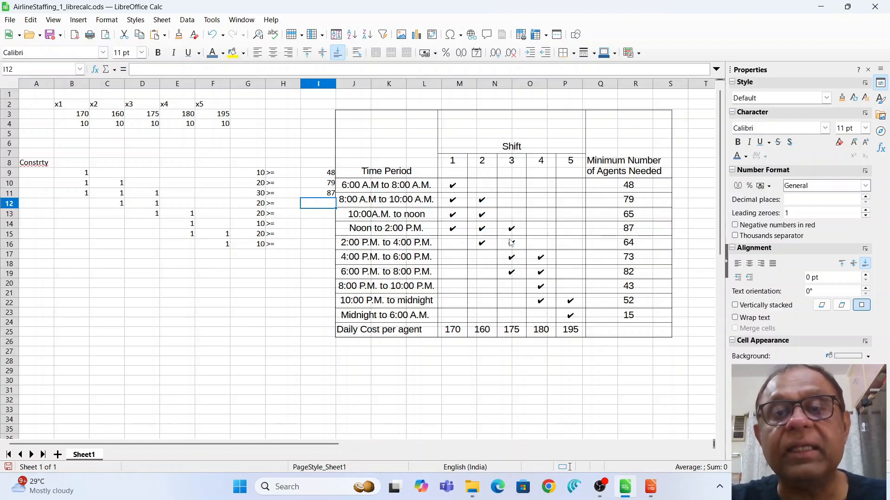
pyautogui.write('64')
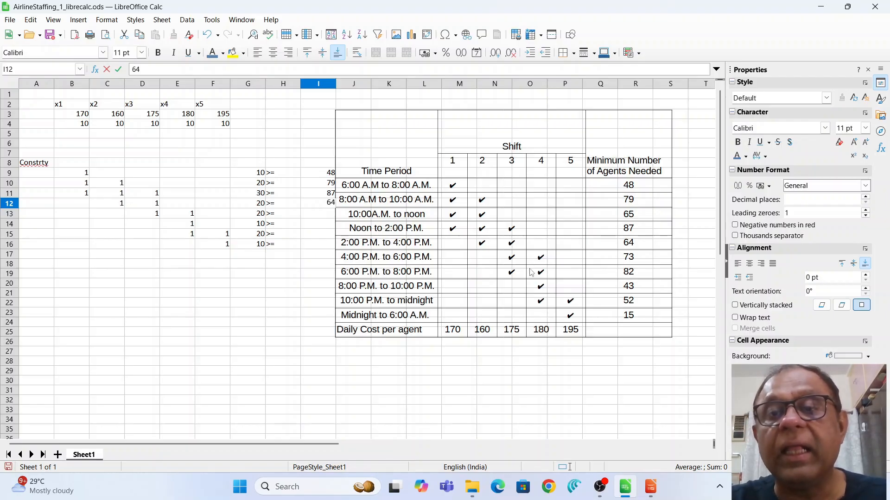
pyautogui.click(326, 215)
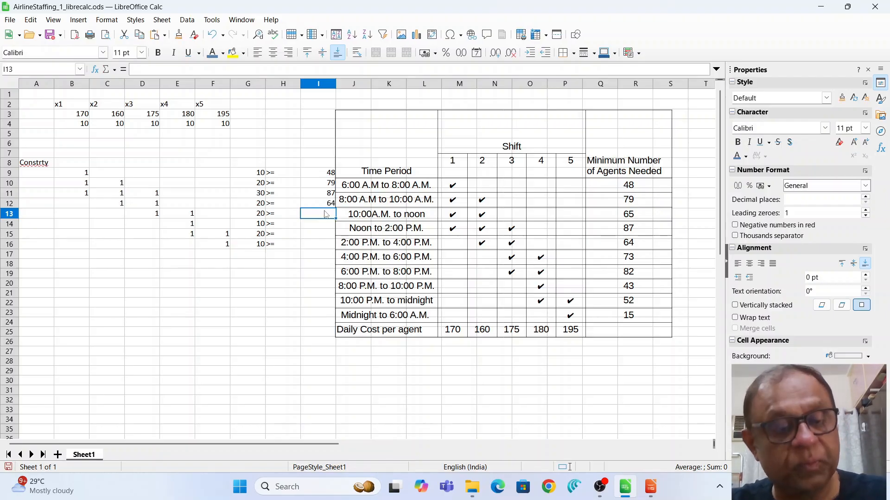
# Enter the minimums 82, 43, 52 and 15 in I13:I16.
pyautogui.write('82')
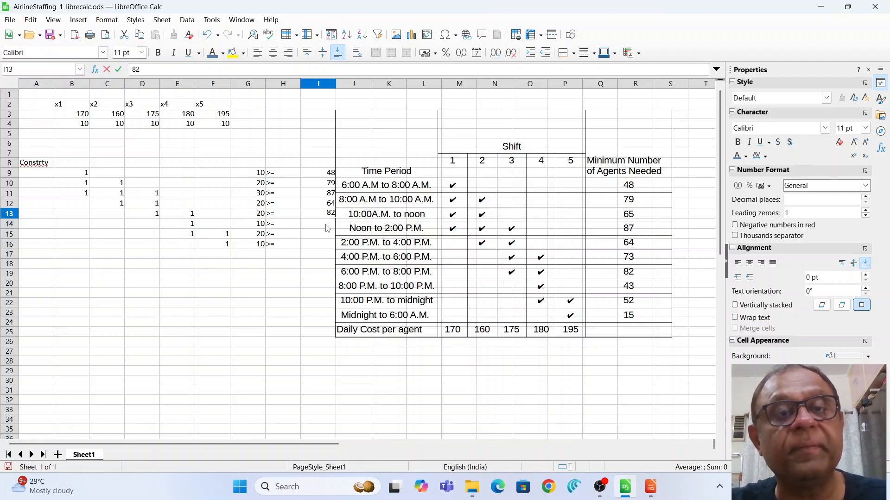
pyautogui.press('Return')
pyautogui.write('43')
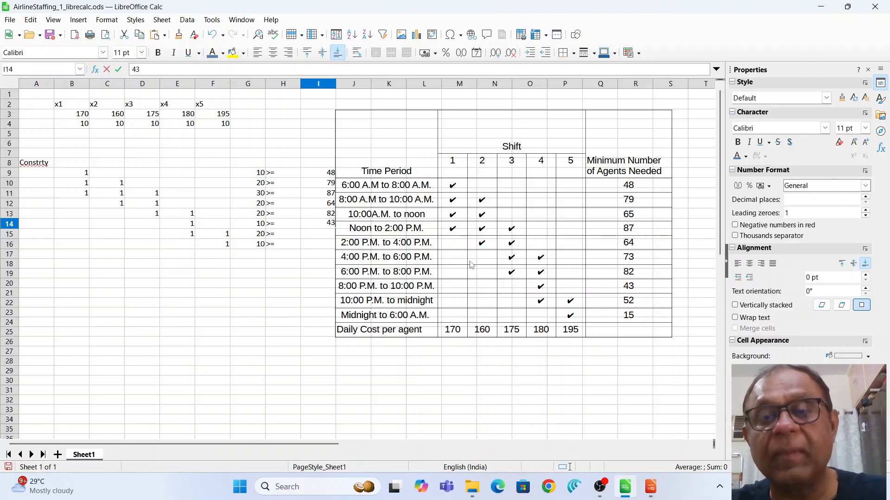
pyautogui.click(321, 236)
pyautogui.write('52')
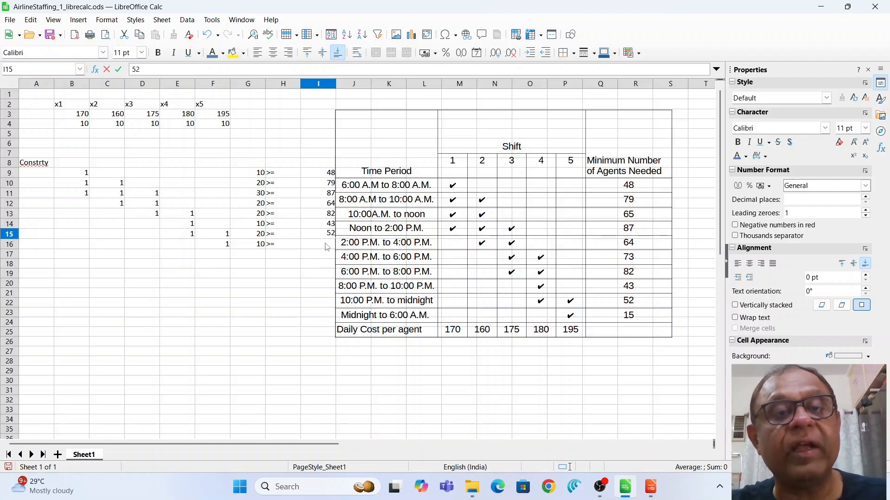
pyautogui.click(327, 245)
pyautogui.write('15')
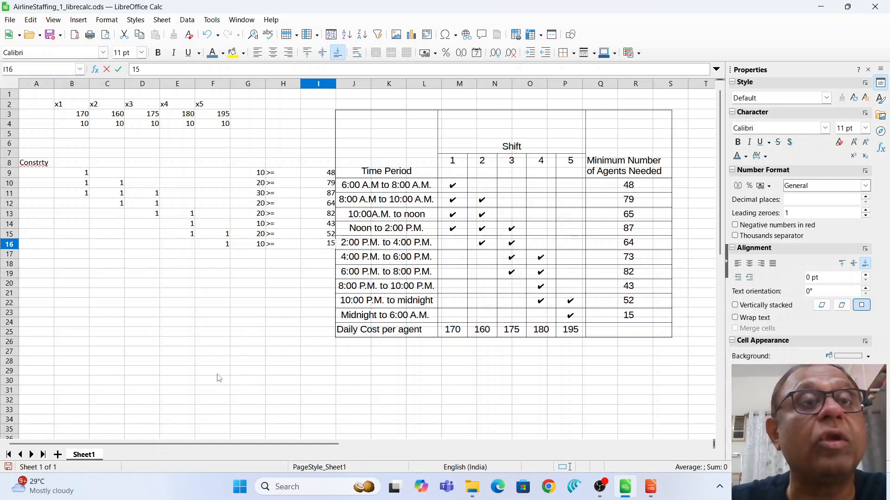
pyautogui.click(211, 20)
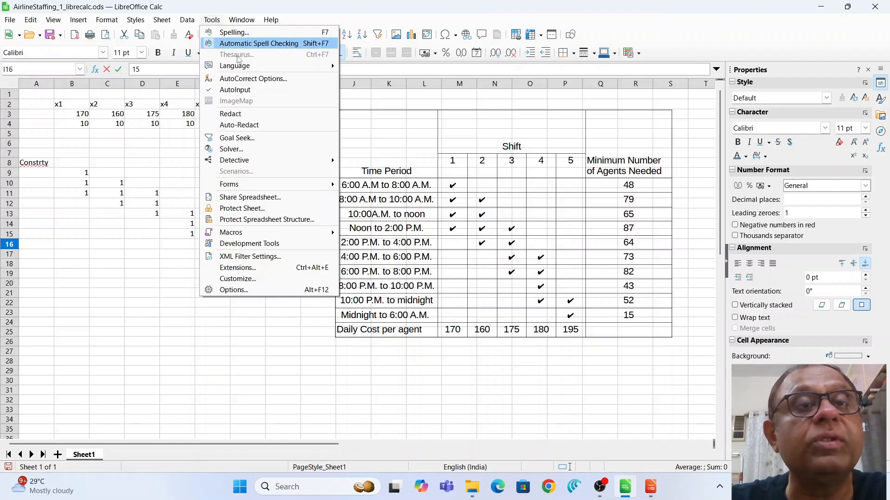
pyautogui.click(255, 150)
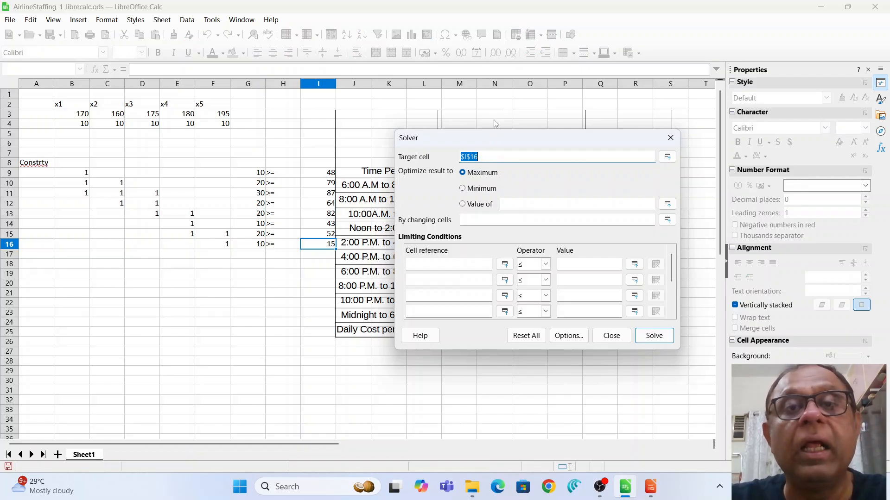
pyautogui.moveTo(496, 138); pyautogui.dragTo(550, 138)
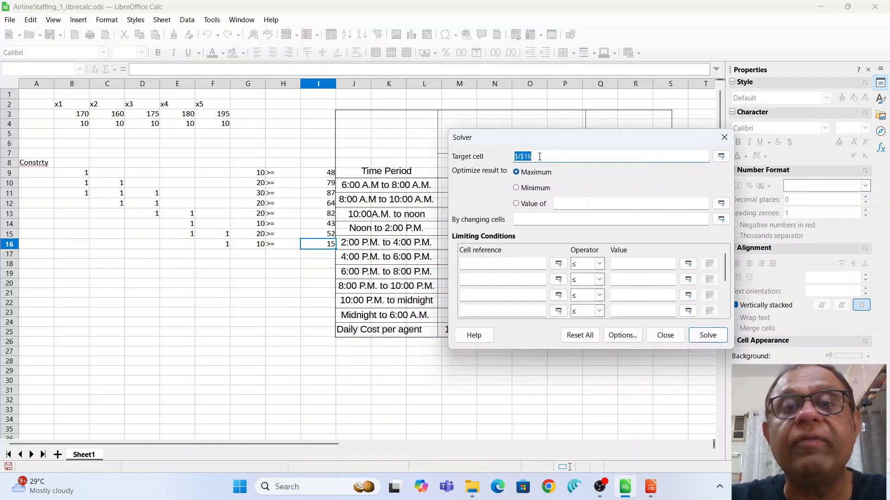
pyautogui.press('BackSpace')
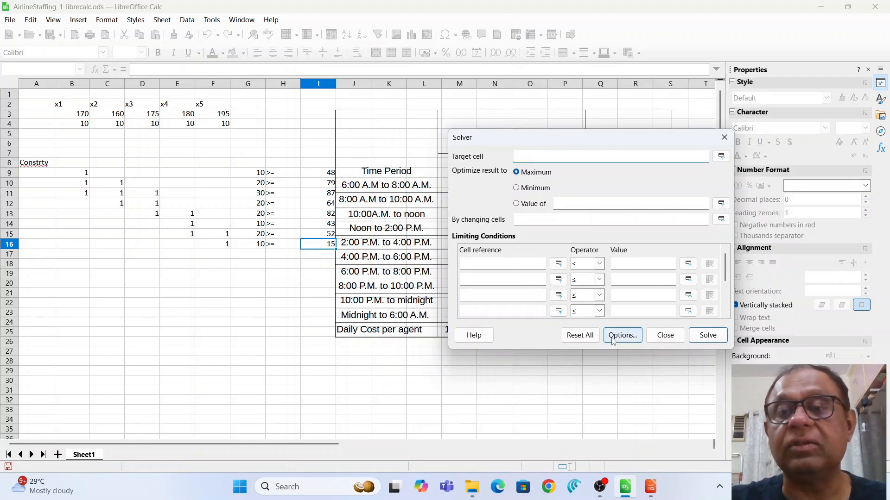
pyautogui.click(665, 336)
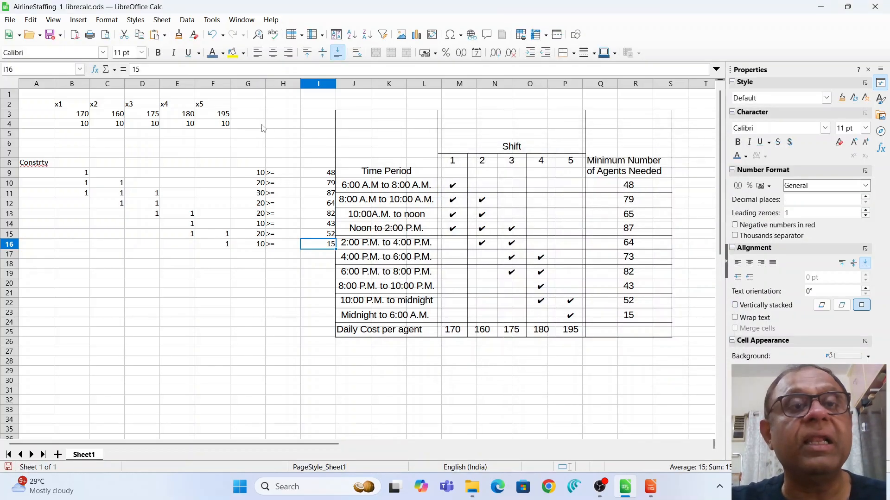
pyautogui.click(250, 128)
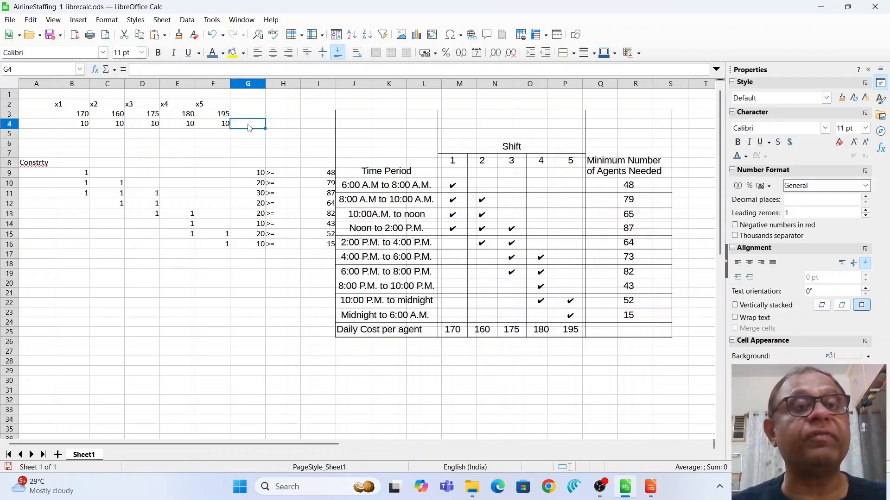
# Enter =SUMPRODUCT(B3:F3,B4:F4) in G4, giving a total daily cost of 8800.
pyautogui.write('=')
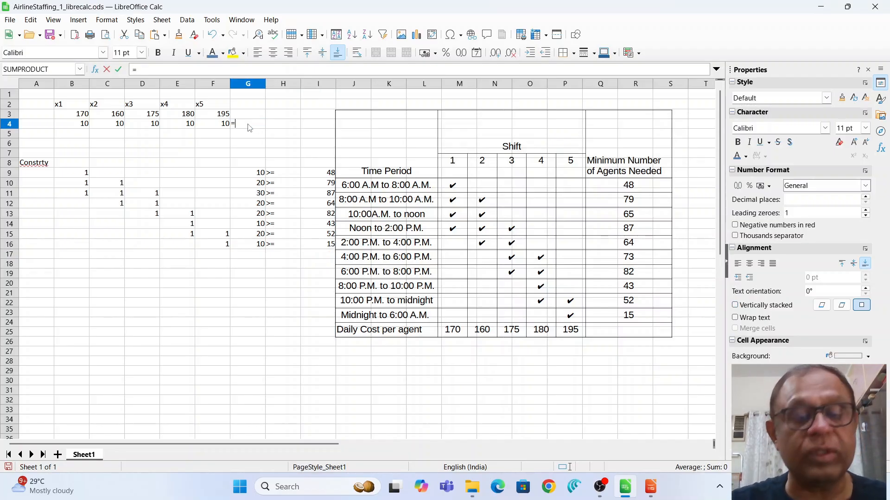
pyautogui.write('sump')
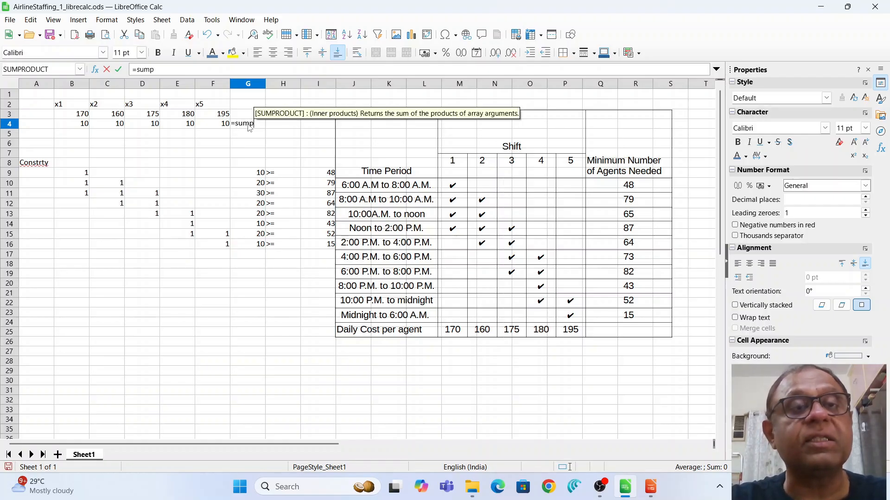
pyautogui.write('rod')
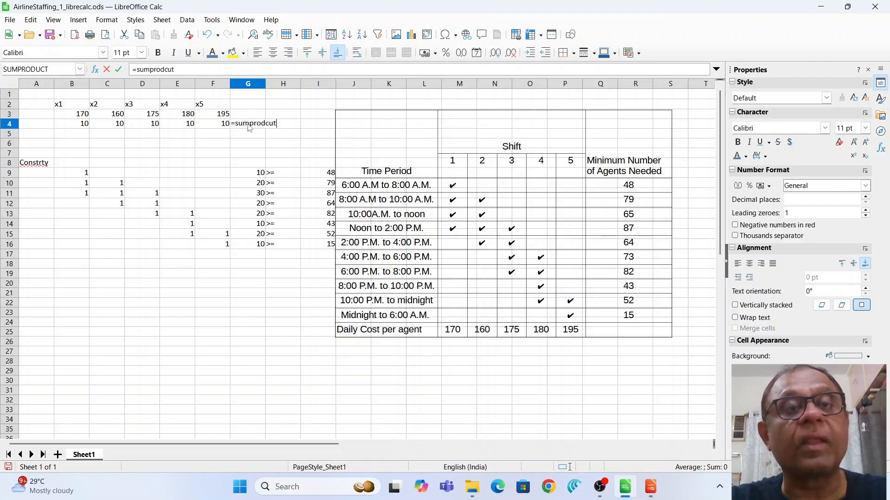
pyautogui.write('uct')
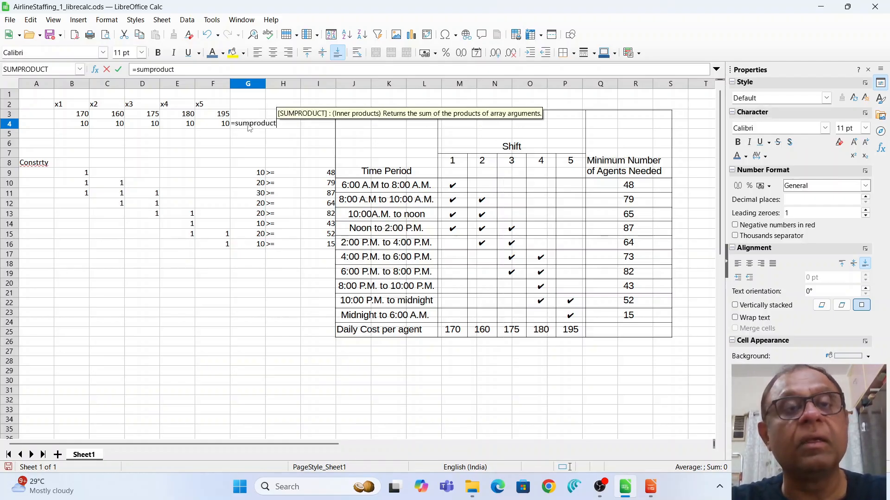
pyautogui.write('(')
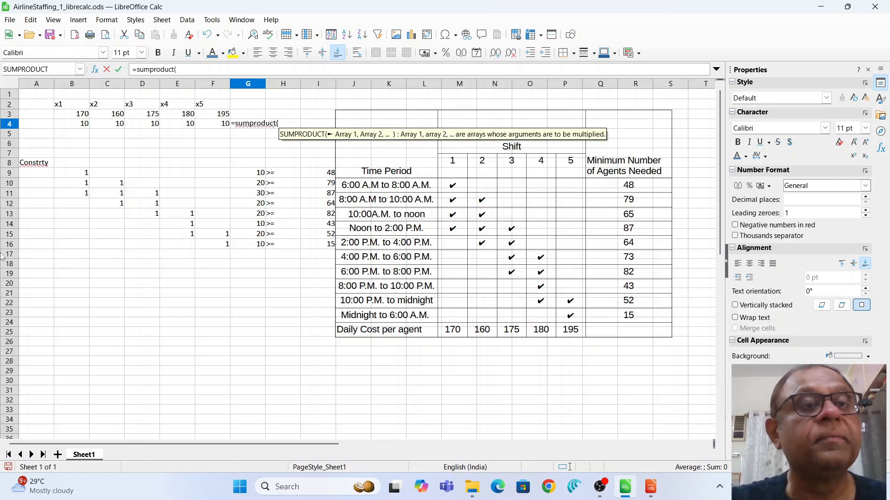
pyautogui.moveTo(71, 116); pyautogui.dragTo(220, 119)
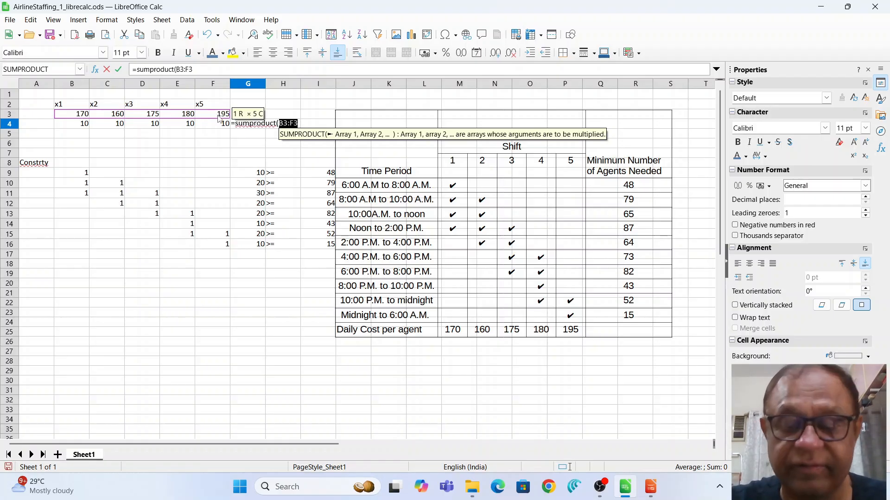
pyautogui.write(',')
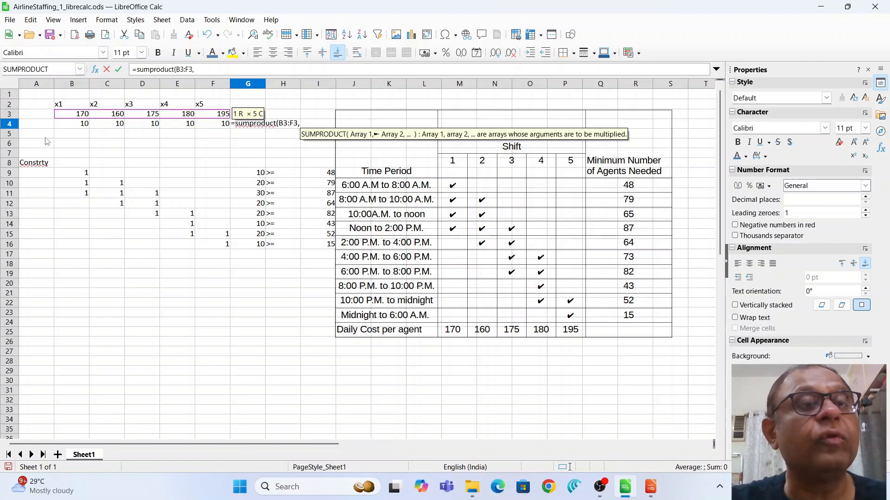
pyautogui.moveTo(68, 125); pyautogui.dragTo(215, 130)
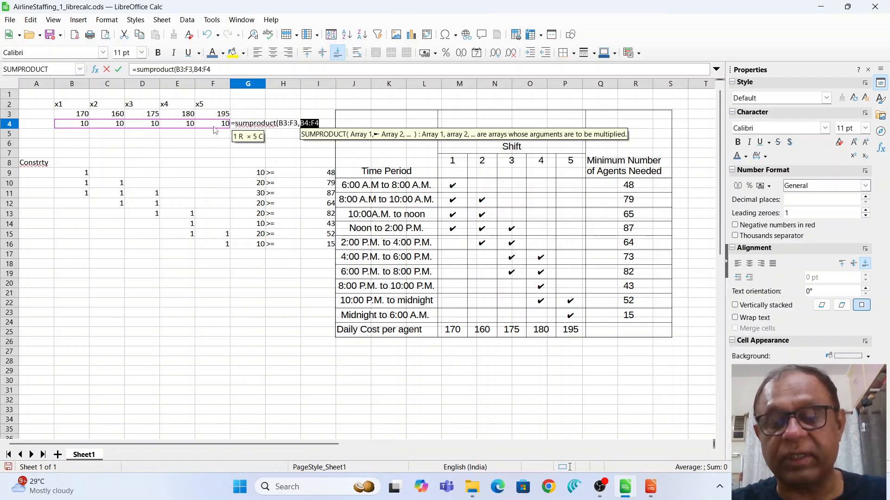
pyautogui.write(')')
pyautogui.press('Return')
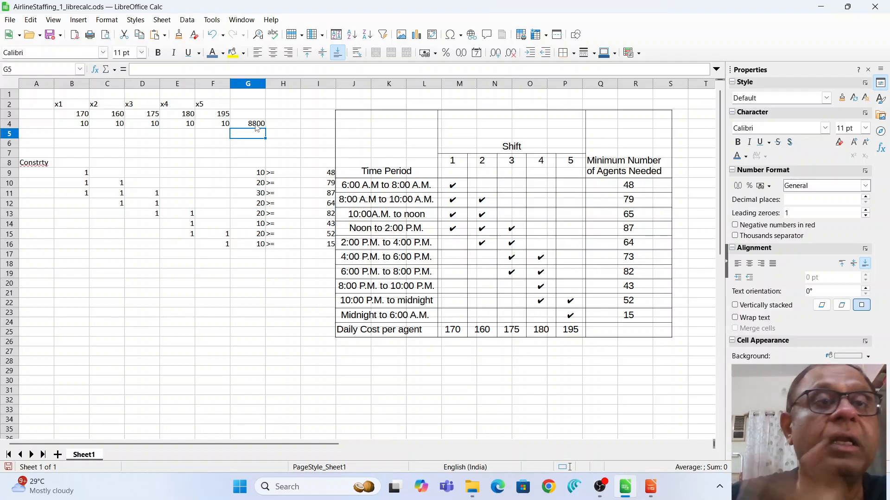
# Open Solver with target cell $G$4, set to Minimum.
pyautogui.click(212, 21)
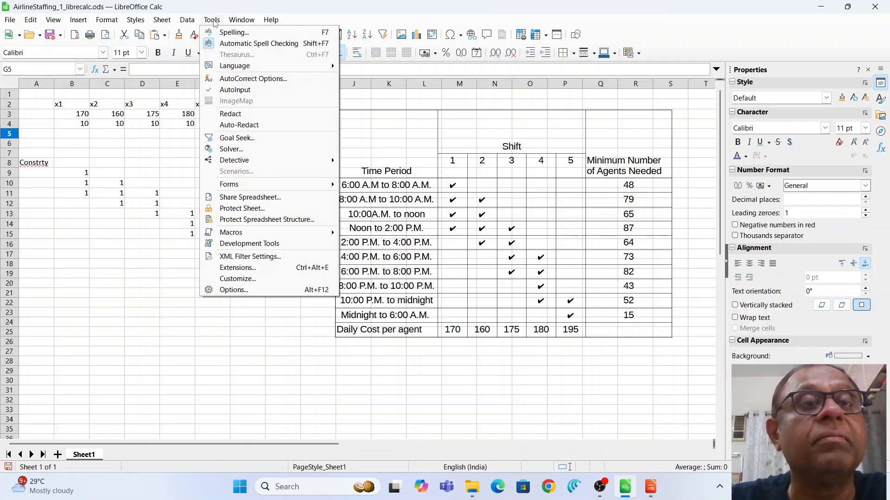
pyautogui.click(262, 149)
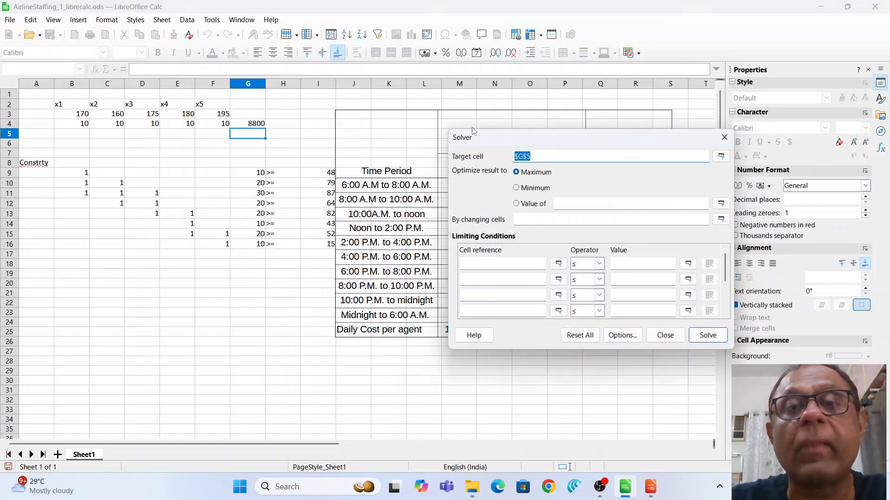
pyautogui.click(255, 125)
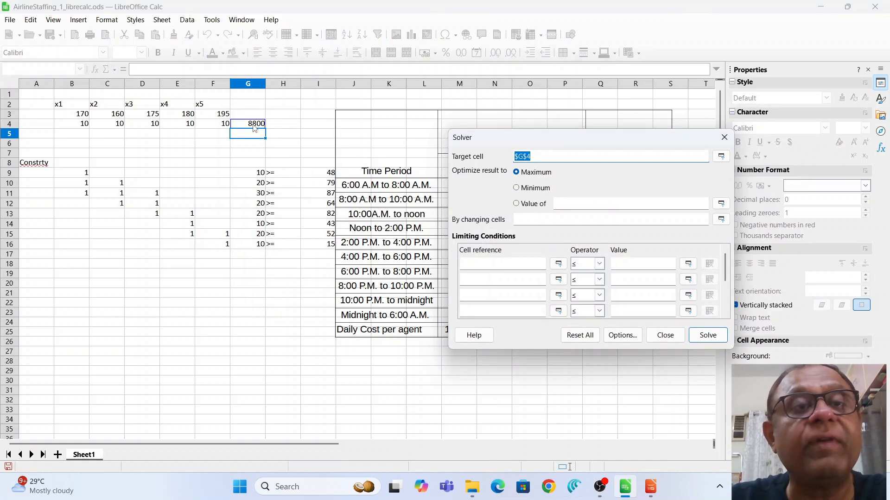
pyautogui.click(532, 155)
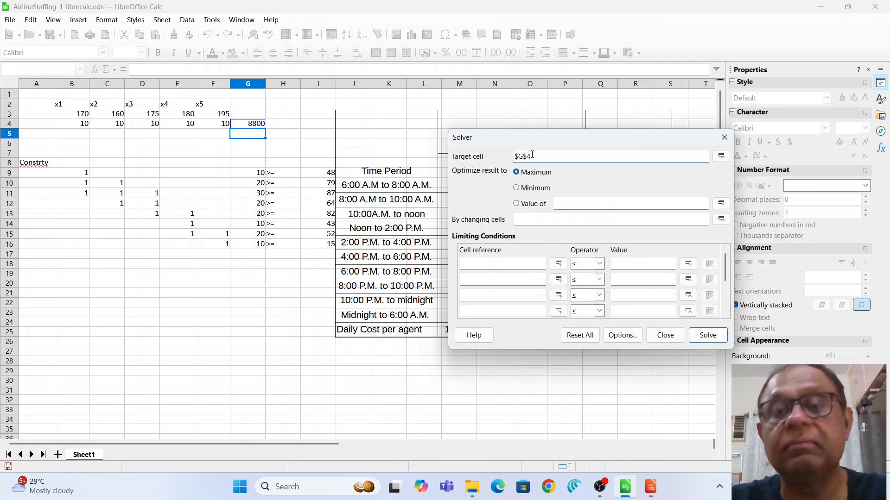
pyautogui.press('BackSpace')
pyautogui.press('BackSpace')
pyautogui.press('BackSpace')
pyautogui.press('BackSpace')
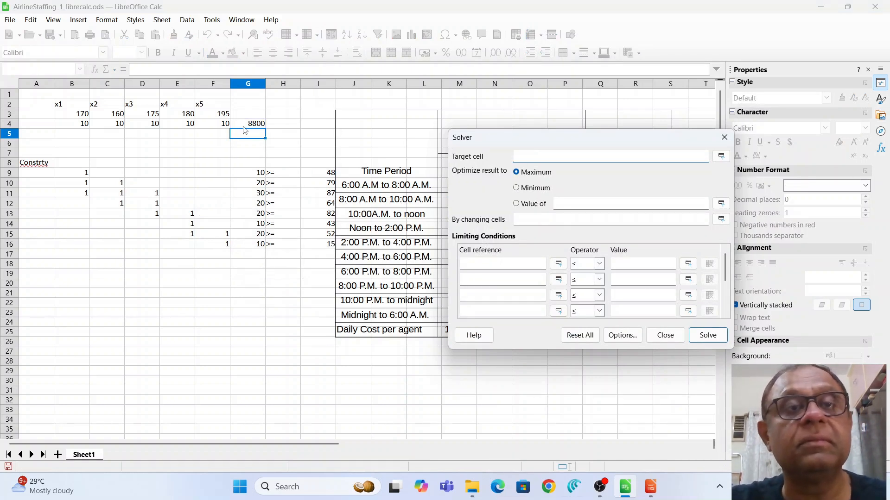
pyautogui.click(244, 127)
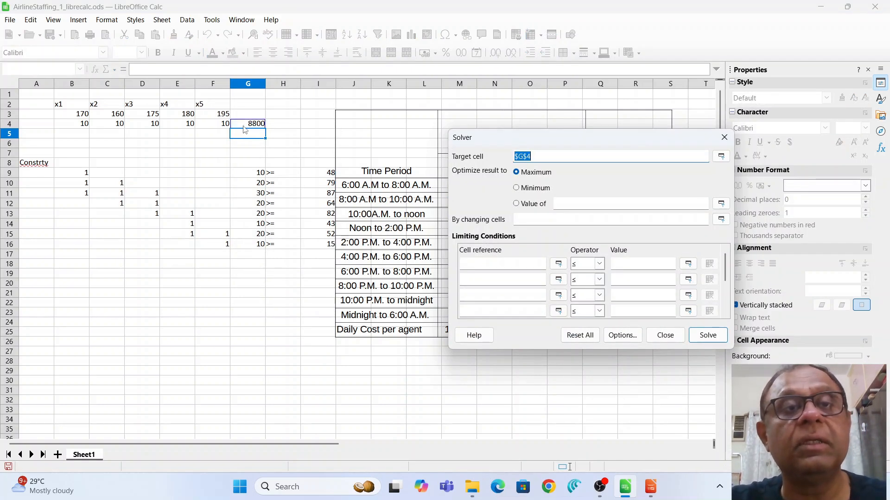
pyautogui.click(517, 189)
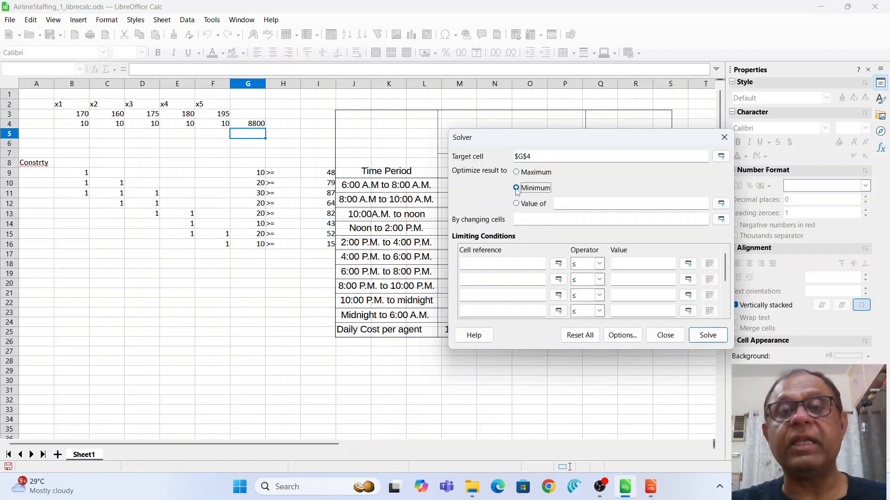
# Let Solver change $B$4:$F$4 and use $G$9:$G$16 as the first constraint's cell reference.
pyautogui.click(524, 221)
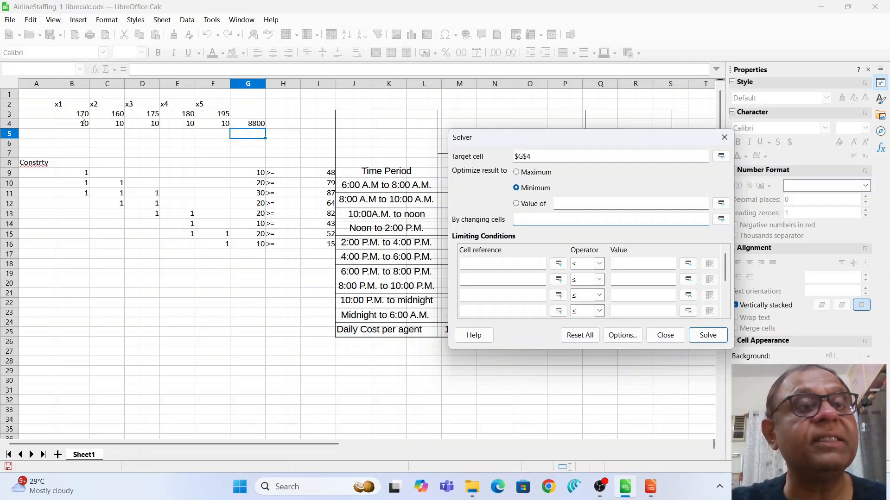
pyautogui.moveTo(83, 124); pyautogui.dragTo(219, 130)
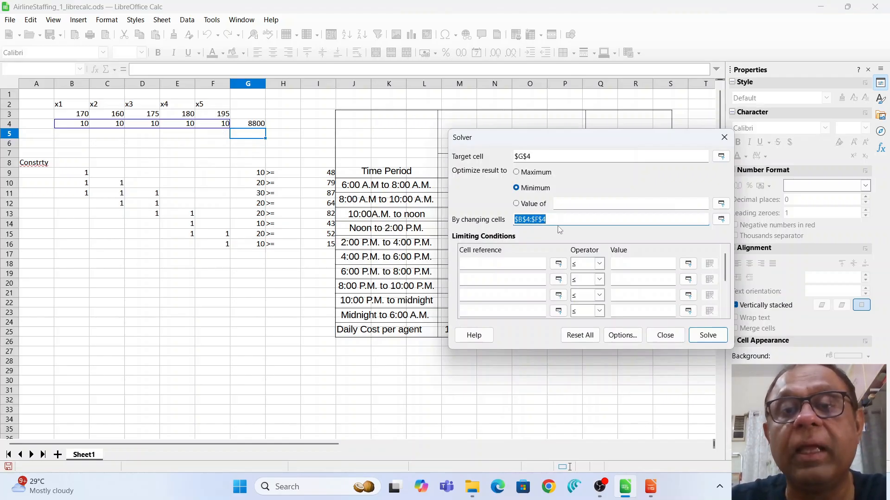
pyautogui.click(526, 262)
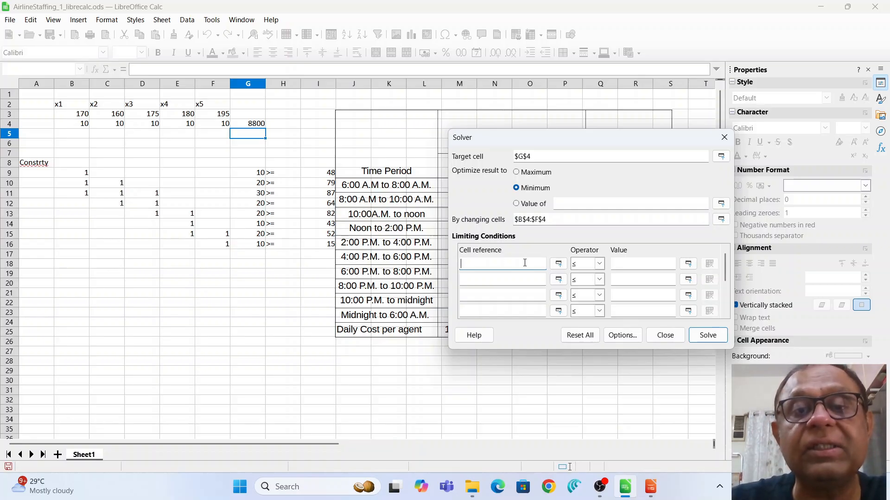
pyautogui.moveTo(250, 174); pyautogui.dragTo(258, 245)
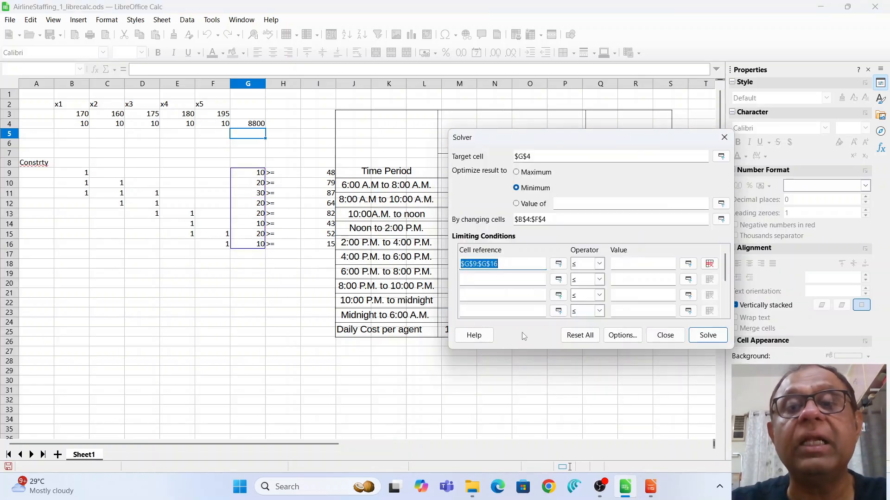
# Complete the constraint $G$9:$G$16 ≥ $I$9:$I$16 and run the Solver.
pyautogui.click(599, 265)
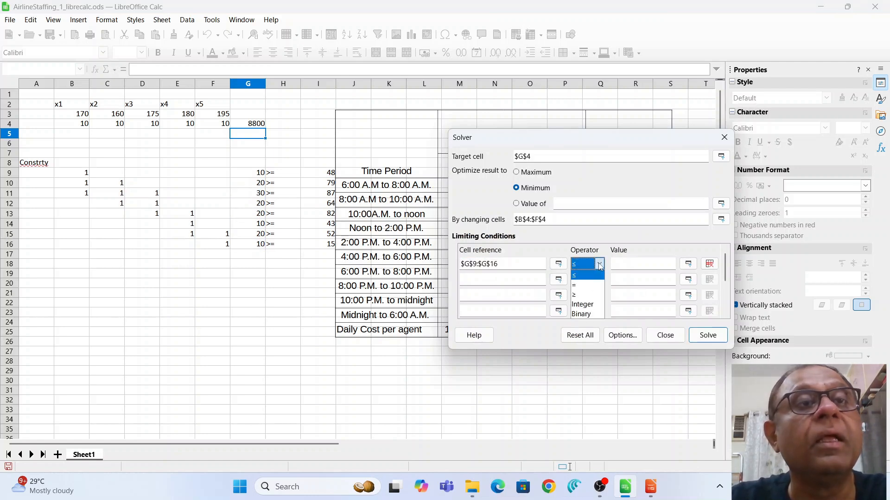
pyautogui.click(591, 298)
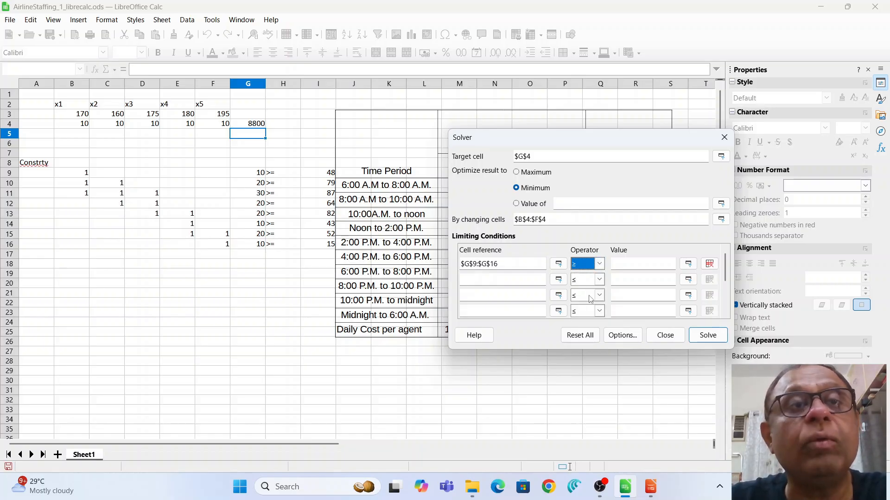
pyautogui.click(663, 268)
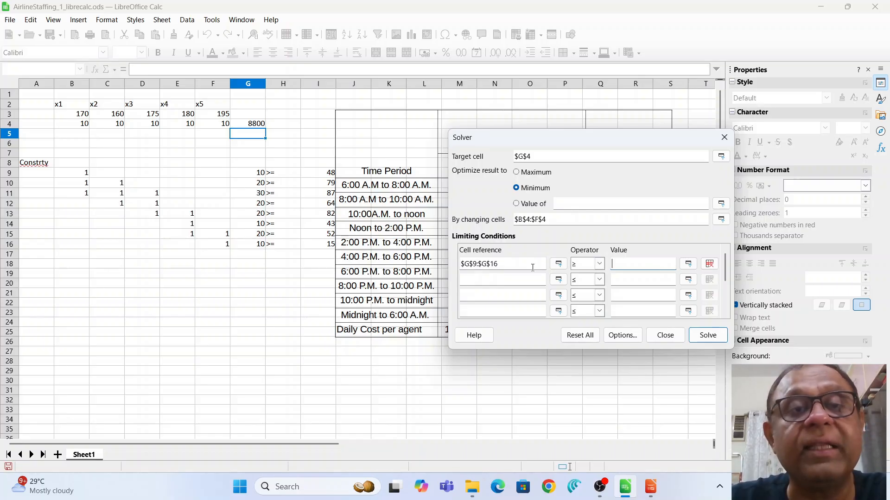
pyautogui.click(324, 178)
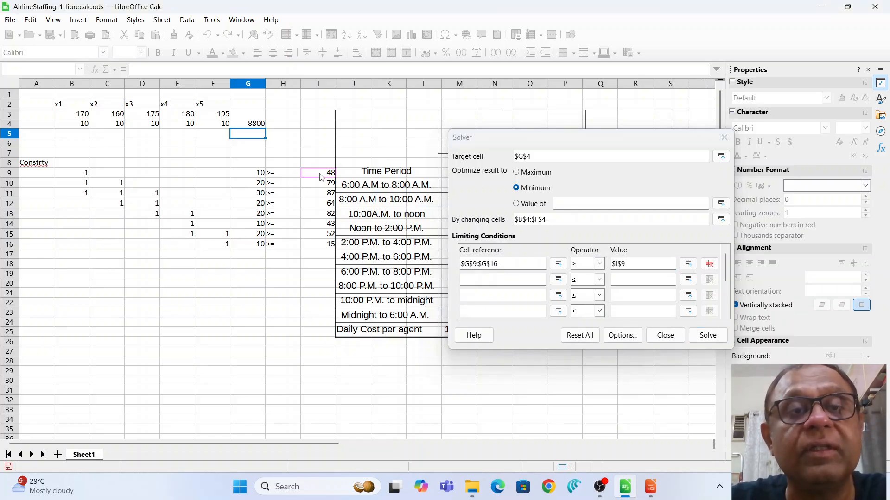
pyautogui.moveTo(322, 178); pyautogui.dragTo(328, 248)
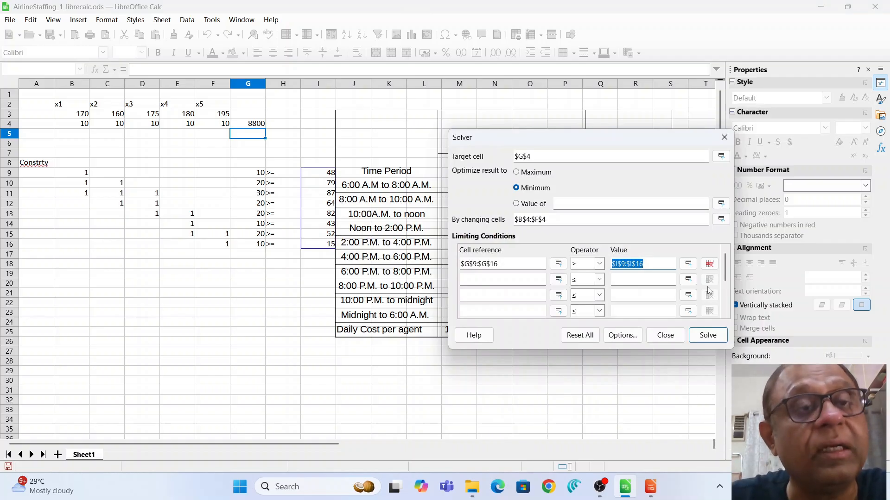
pyautogui.click(703, 337)
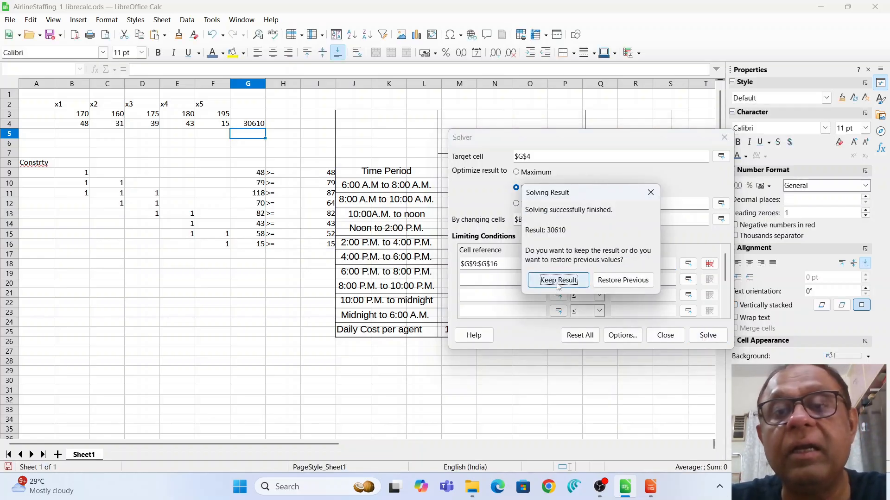
# Keep the solution: agents 48, 31, 39, 43, 15 and minimum cost 30610.
pyautogui.click(559, 281)
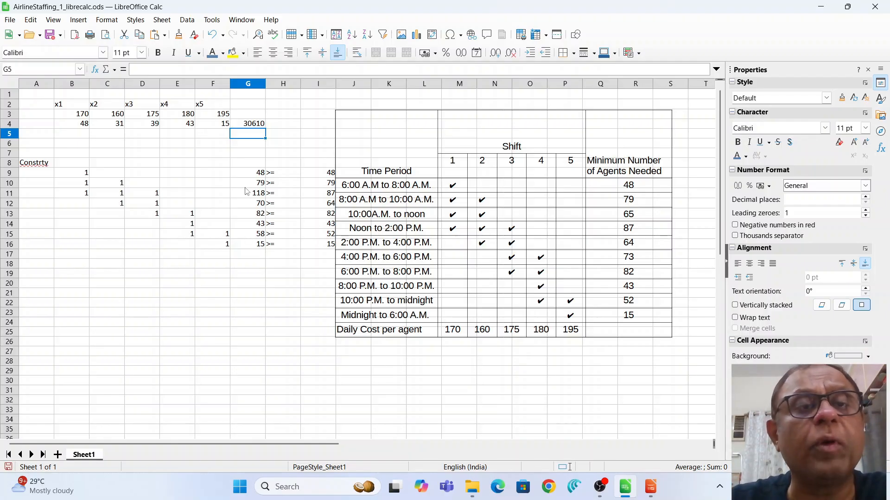
pyautogui.click(33, 195)
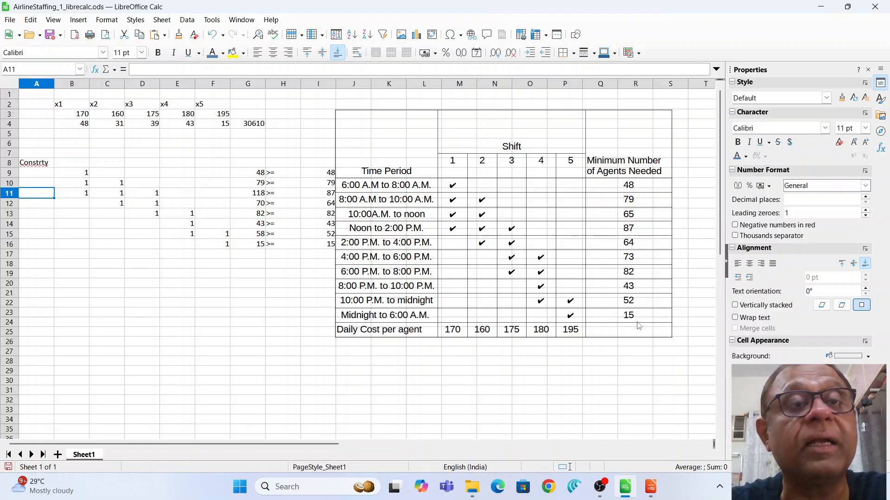
pyautogui.click(249, 125)
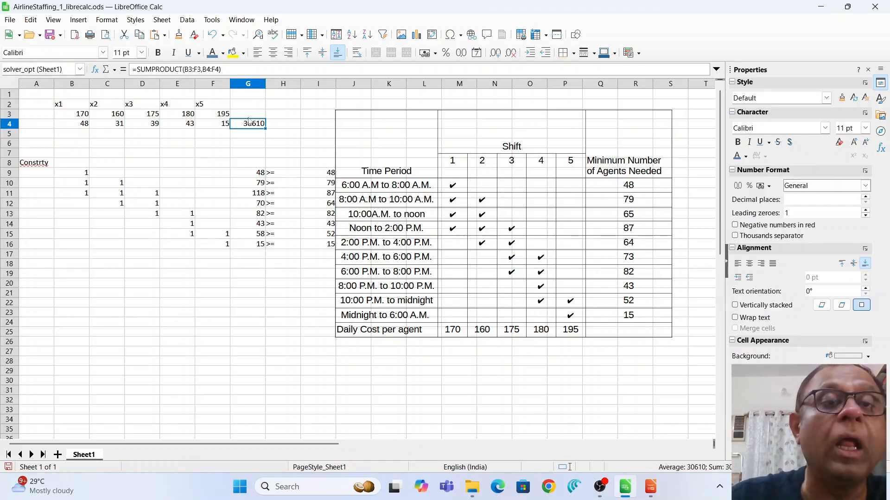
pyautogui.click(245, 196)
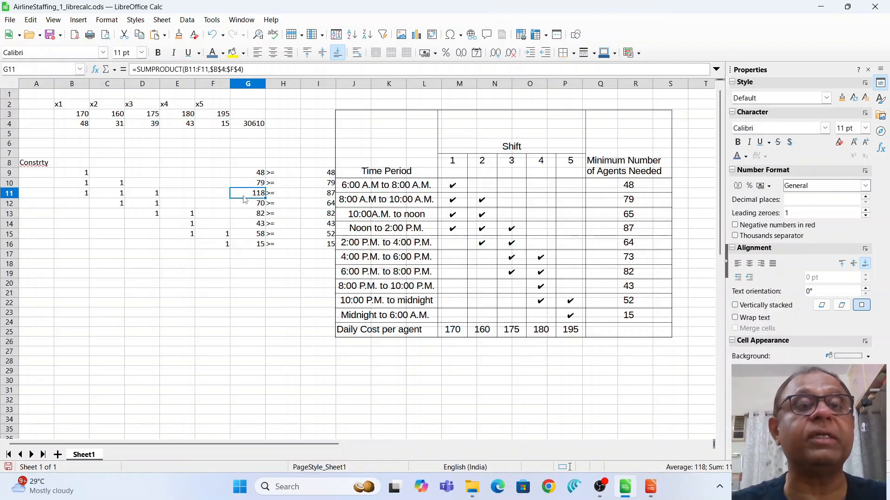
pyautogui.click(235, 177)
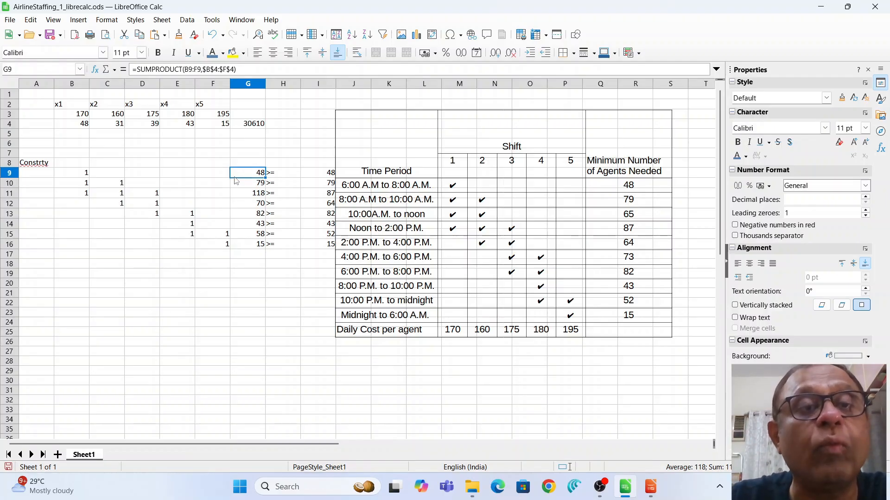
pyautogui.click(239, 186)
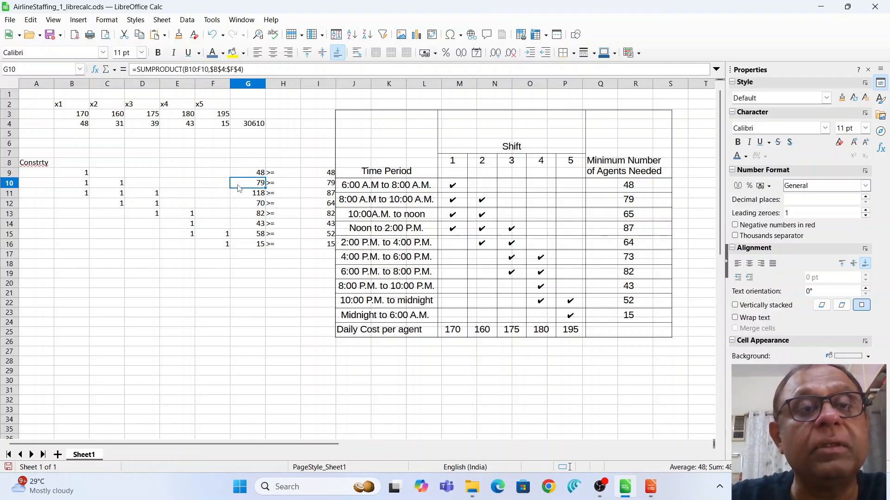
pyautogui.click(245, 218)
pyautogui.click(246, 225)
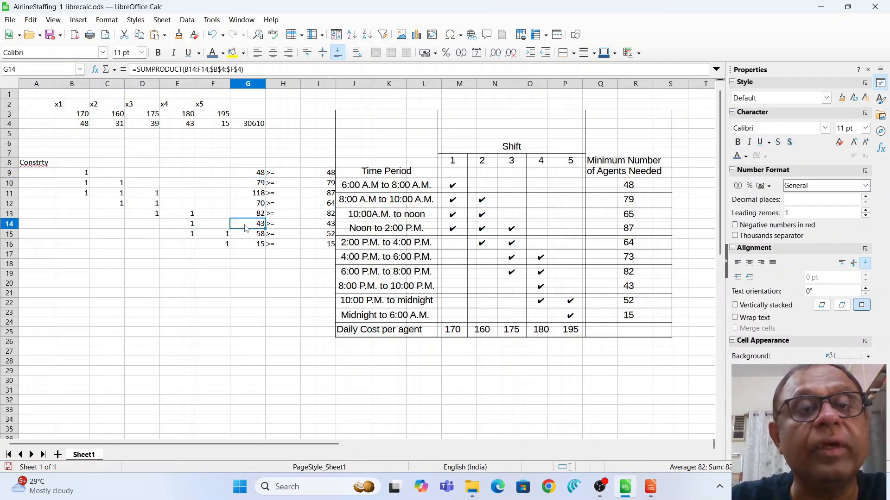
pyautogui.click(248, 236)
pyautogui.click(249, 247)
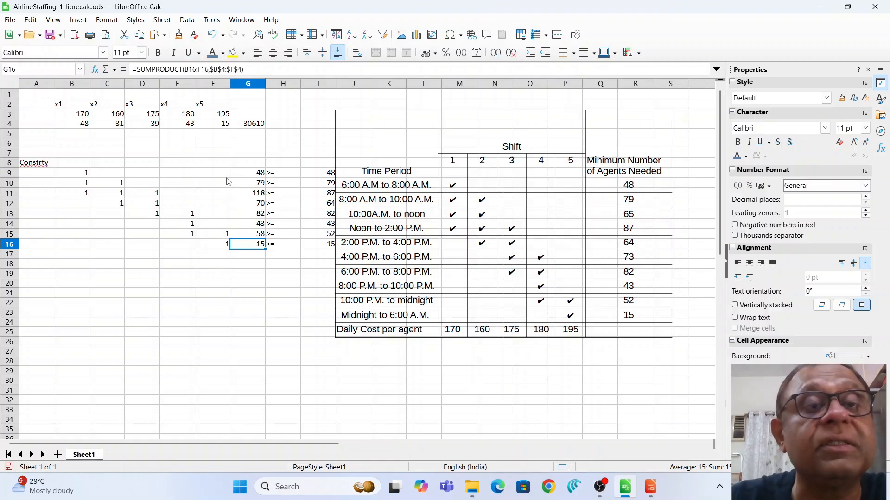
pyautogui.click(243, 197)
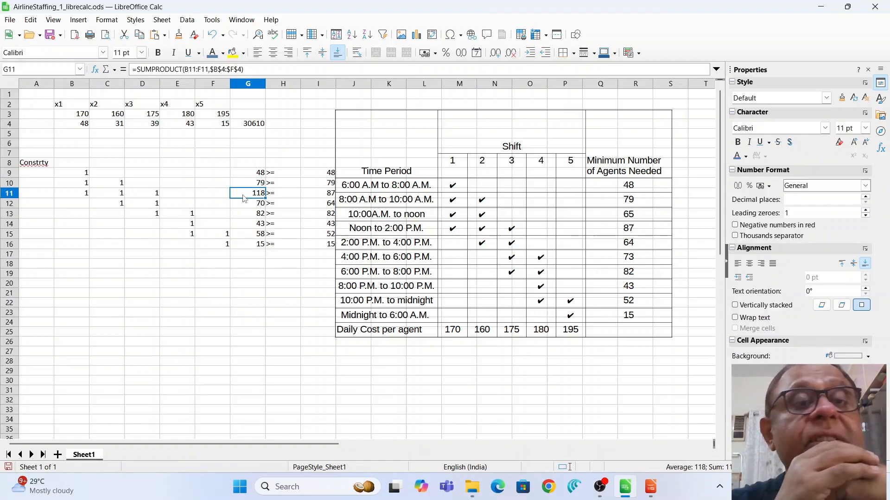